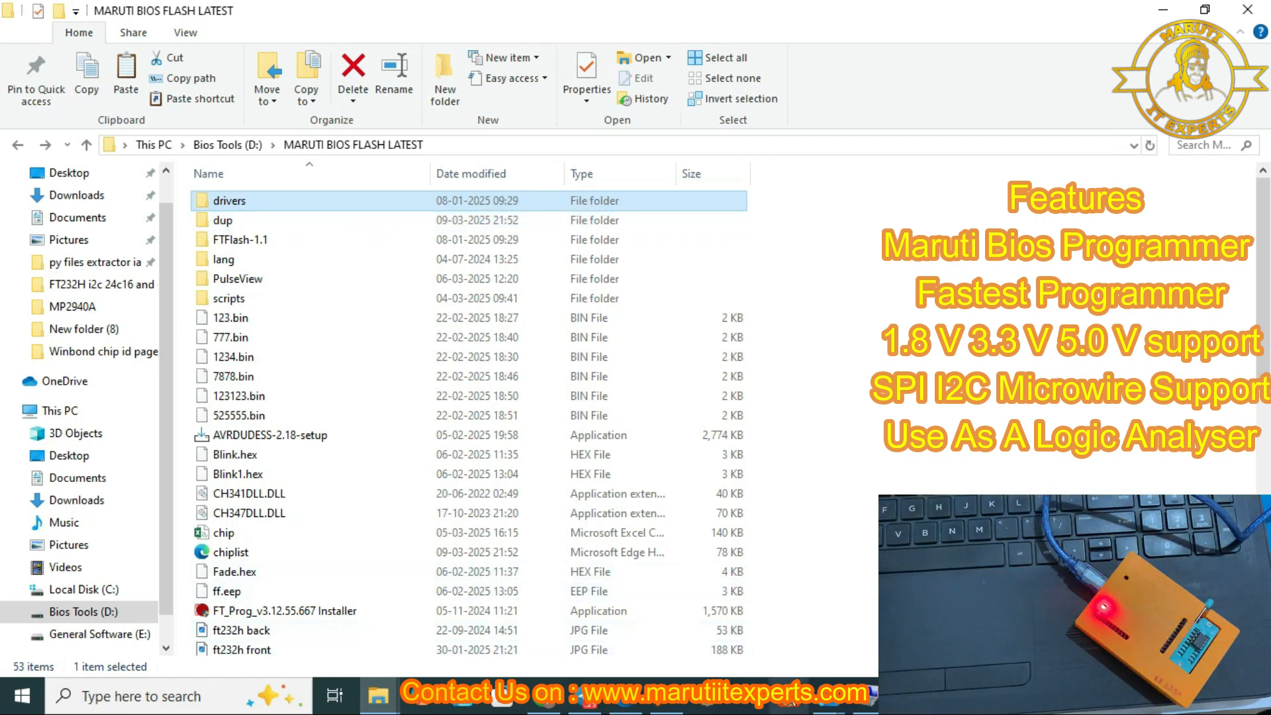
# - Launch MARUTI BIOS FLASH from its folder, read the inserted chip's ID over SPI, and highlight W25Q32 (WINBOND) among the matches
pyautogui.scroll(-3, 272, 516)
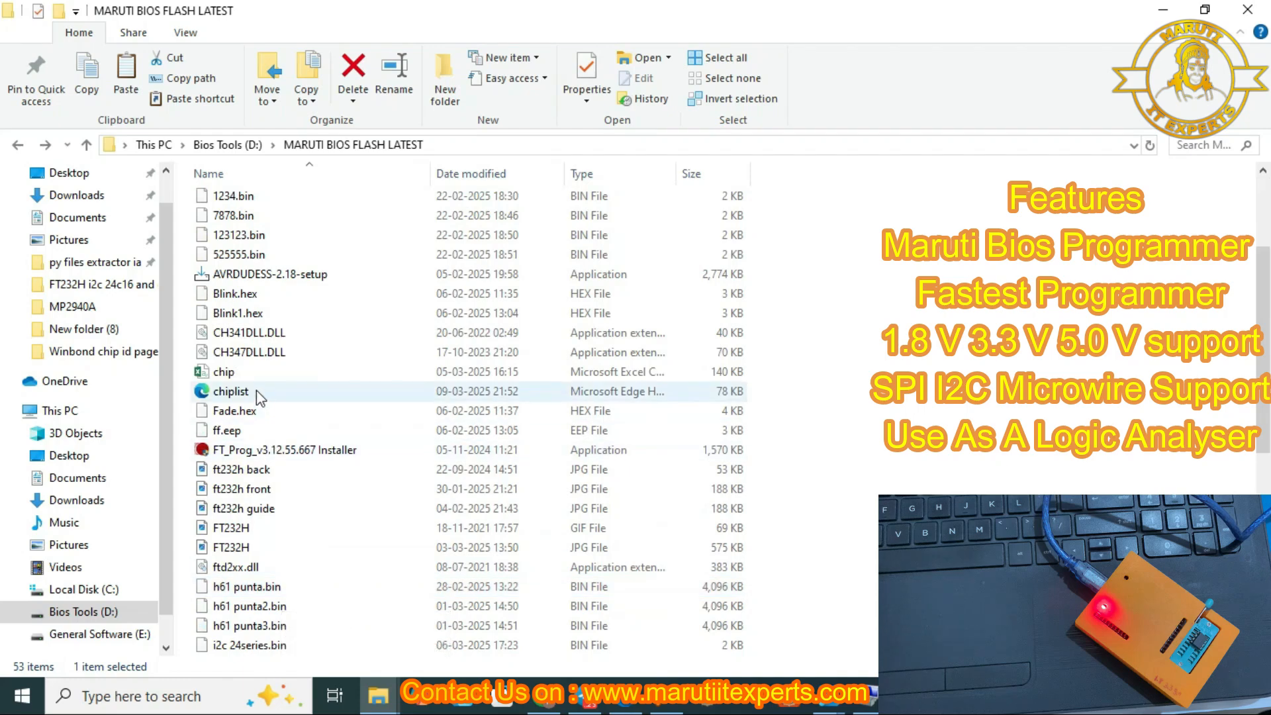
pyautogui.scroll(-2, 258, 519)
pyautogui.scroll(-1, 262, 520)
pyautogui.scroll(-3, 281, 523)
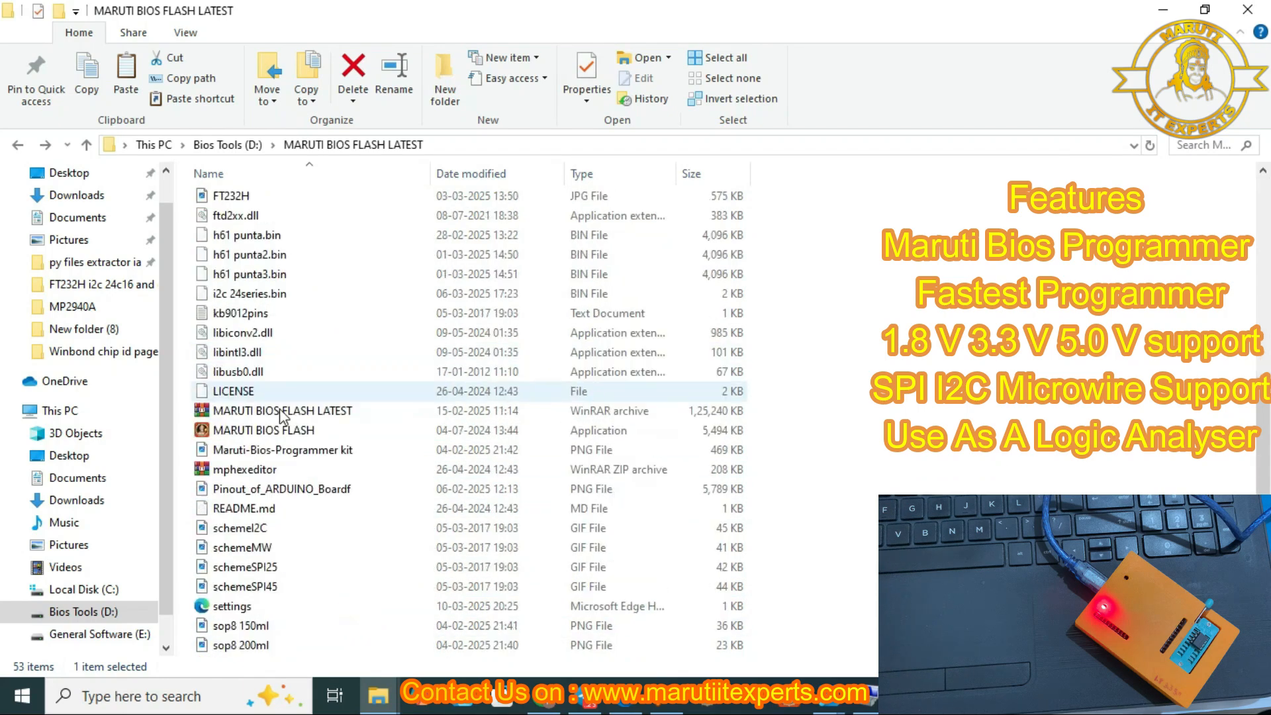
pyautogui.doubleClick(271, 430)
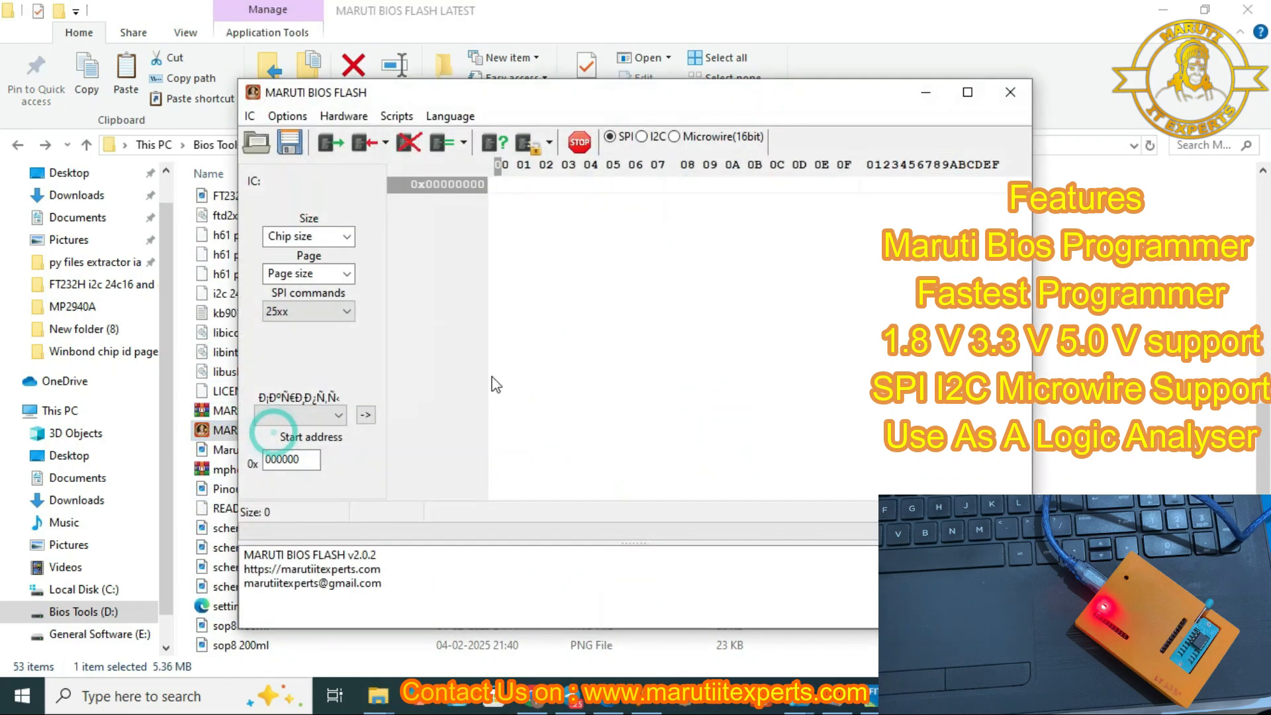
pyautogui.click(501, 142)
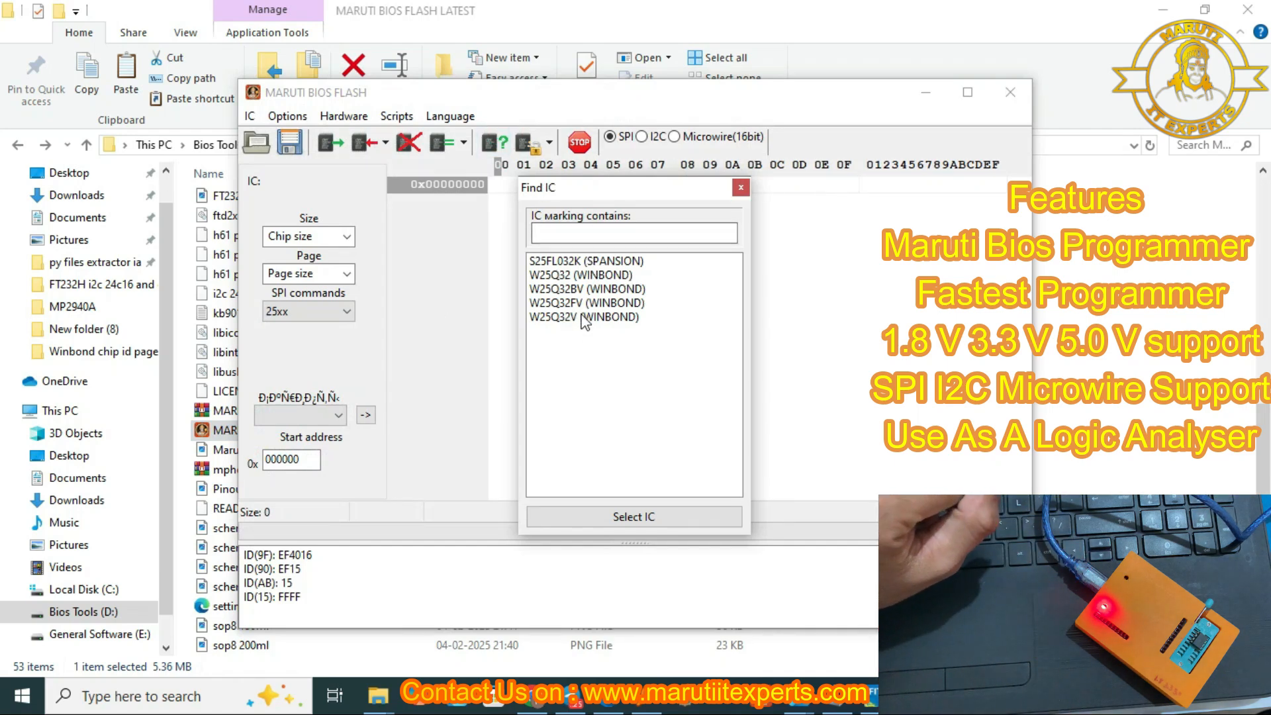
pyautogui.click(561, 277)
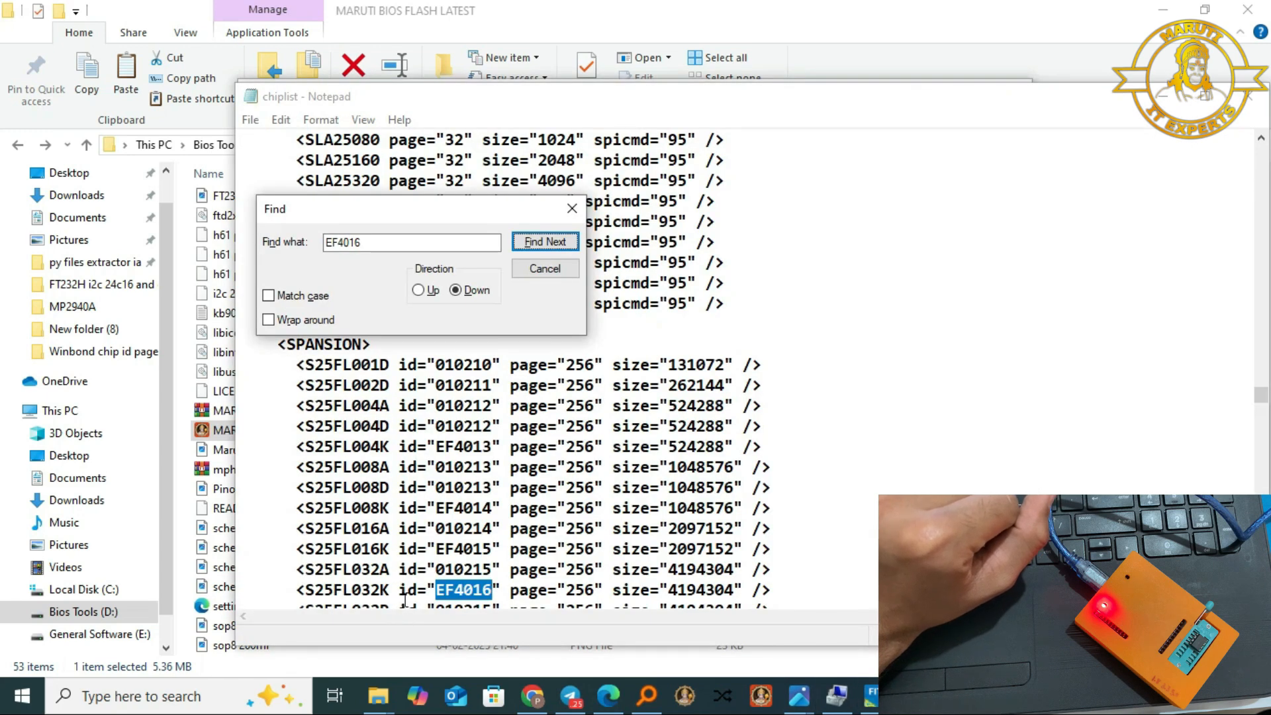
# - In the chiplist file in Notepad, find the next EF4016 and highlight the id, page and size values of the W25Q32 entry
pyautogui.click(544, 241)
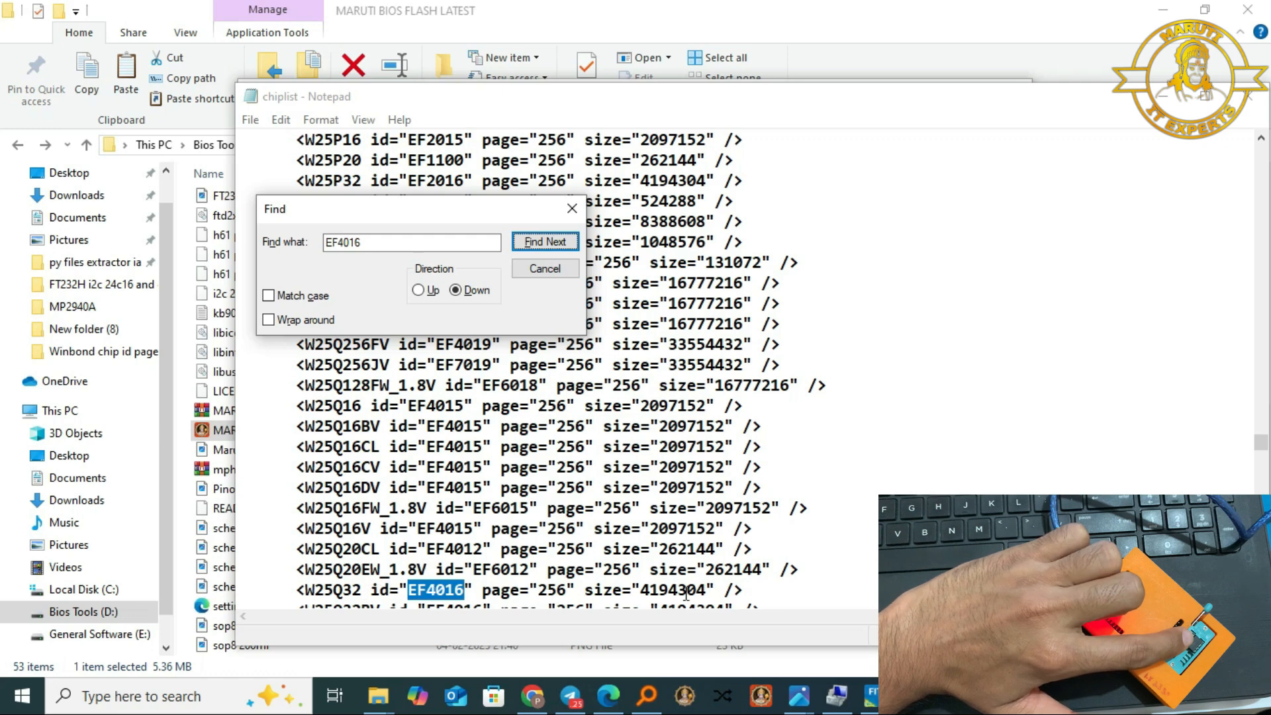
pyautogui.click(649, 588)
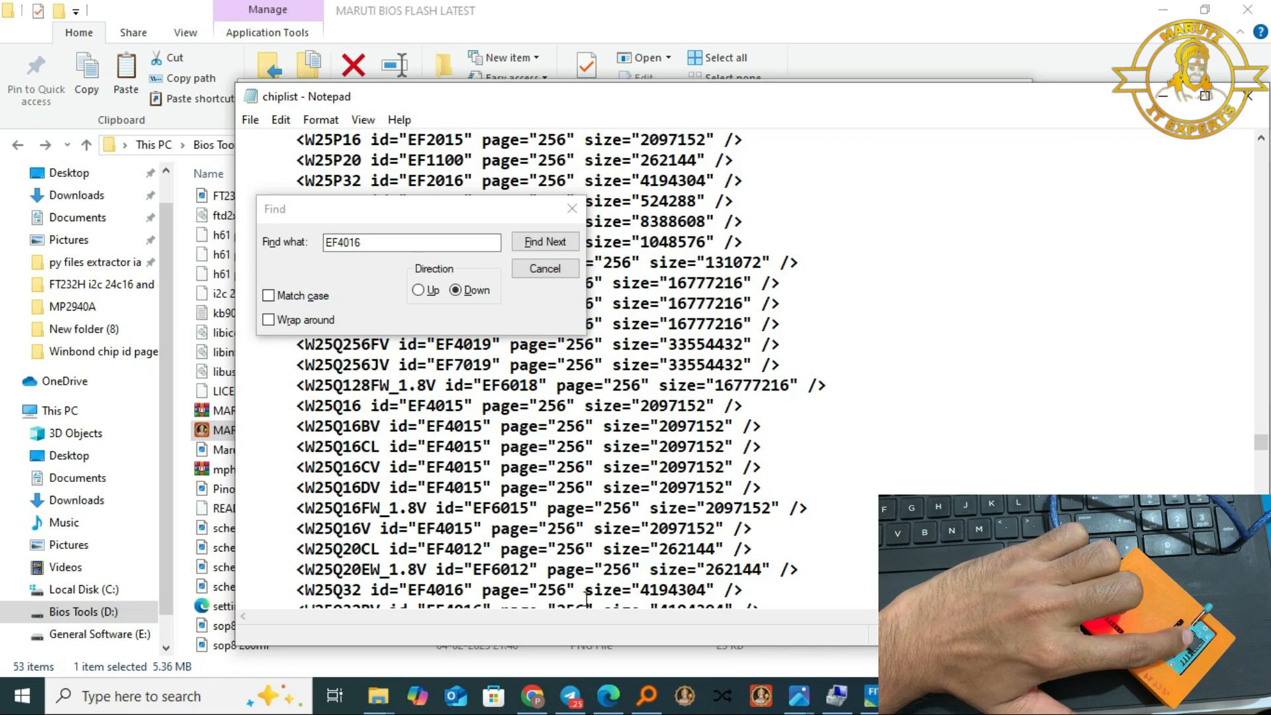
pyautogui.click(410, 588)
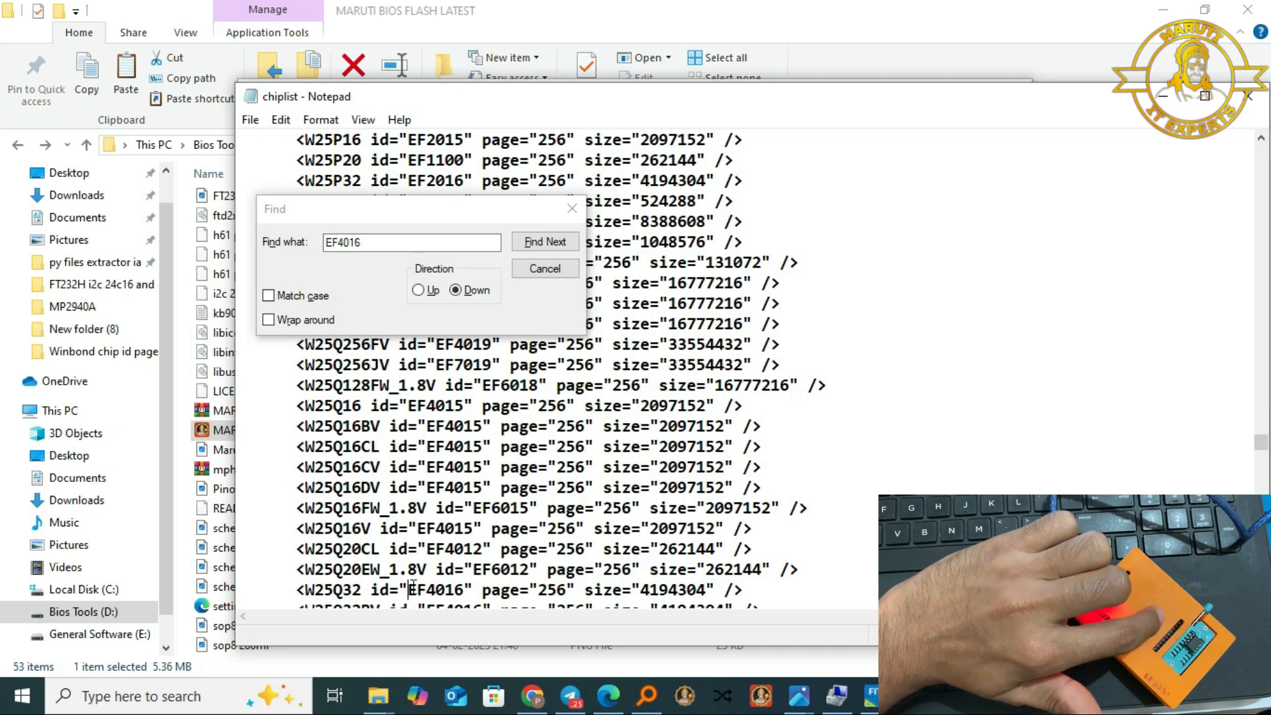
pyautogui.moveTo(410, 588); pyautogui.dragTo(722, 591)
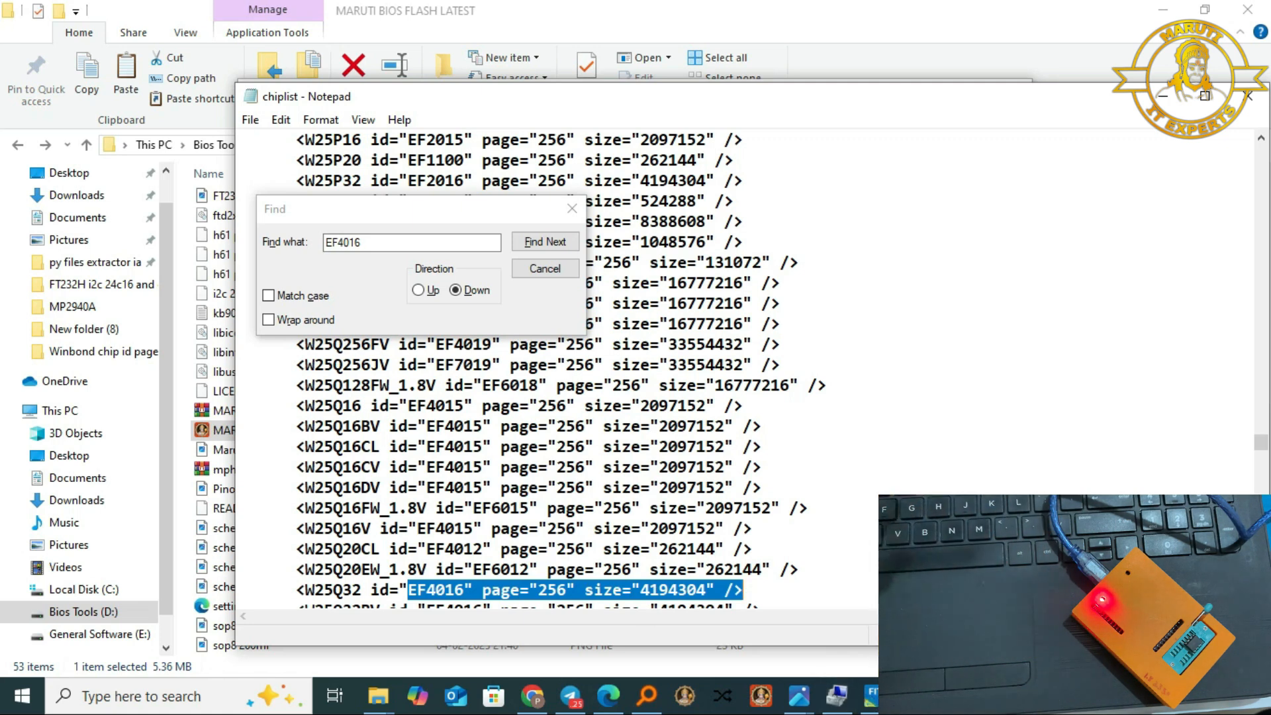
# - Highlight the ID(9F) code in the MARUTI BIOS FLASH log and compare it with the W25Q32 entry in chiplist
pyautogui.click(913, 696)
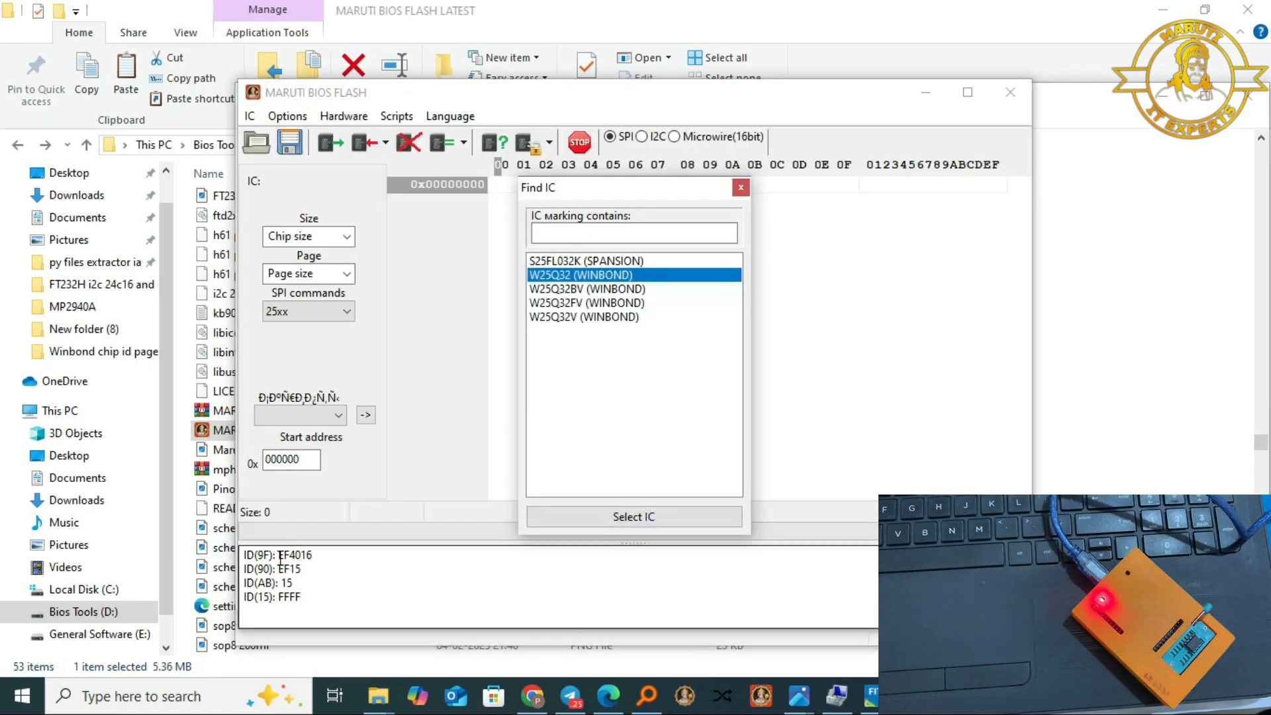
pyautogui.moveTo(279, 557); pyautogui.dragTo(318, 557)
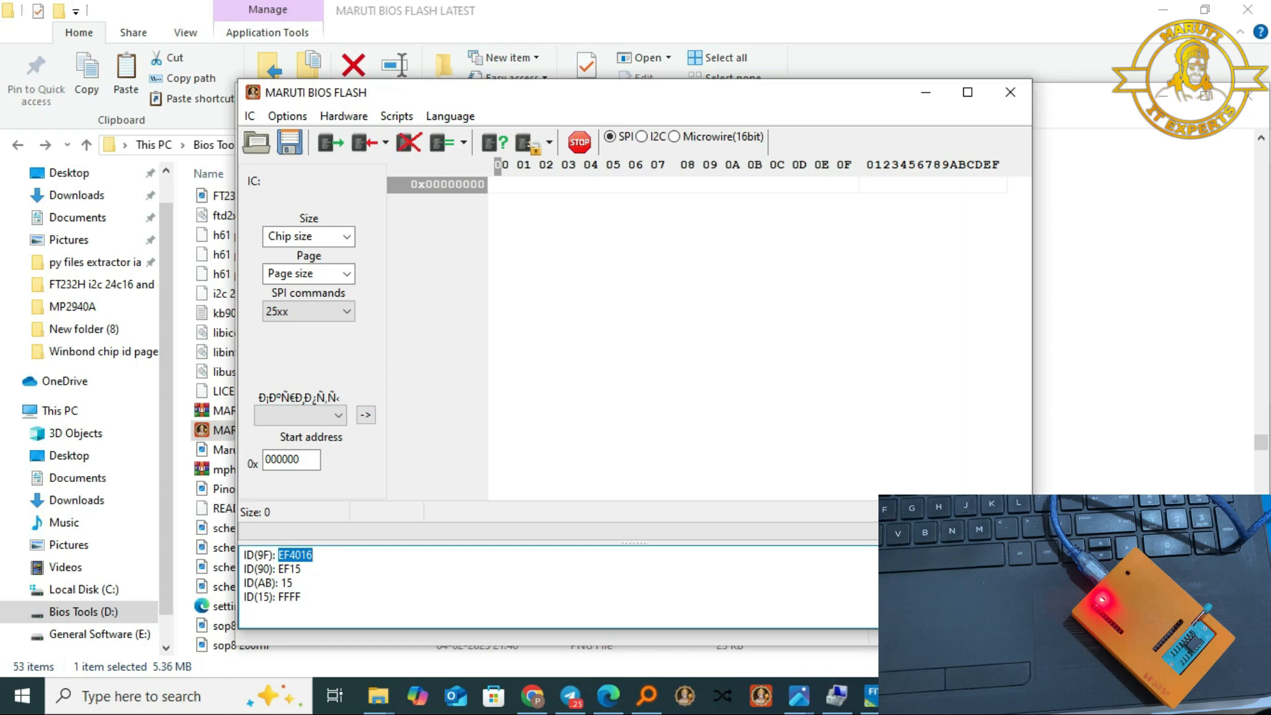
pyautogui.click(943, 696)
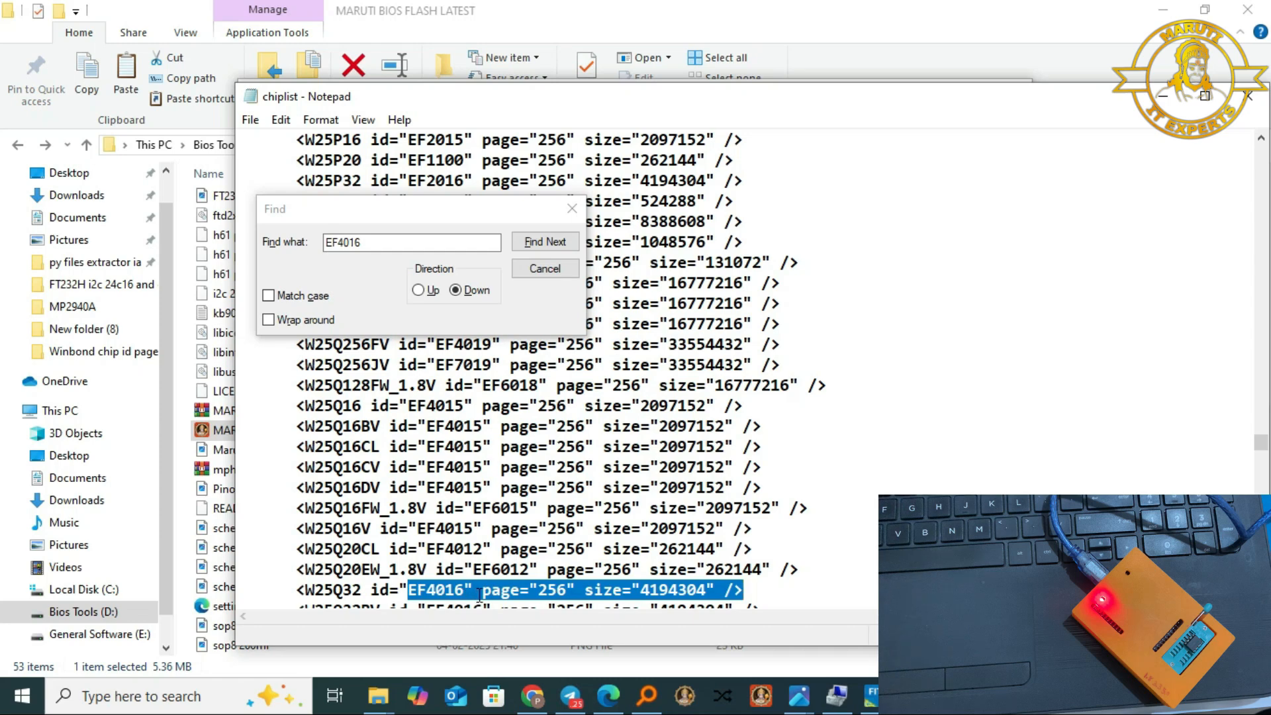
# - Switch to MARUTI BIOS FLASH, read the chip ID again, and select W25Q32 (WINBOND) as the IC
pyautogui.click(913, 696)
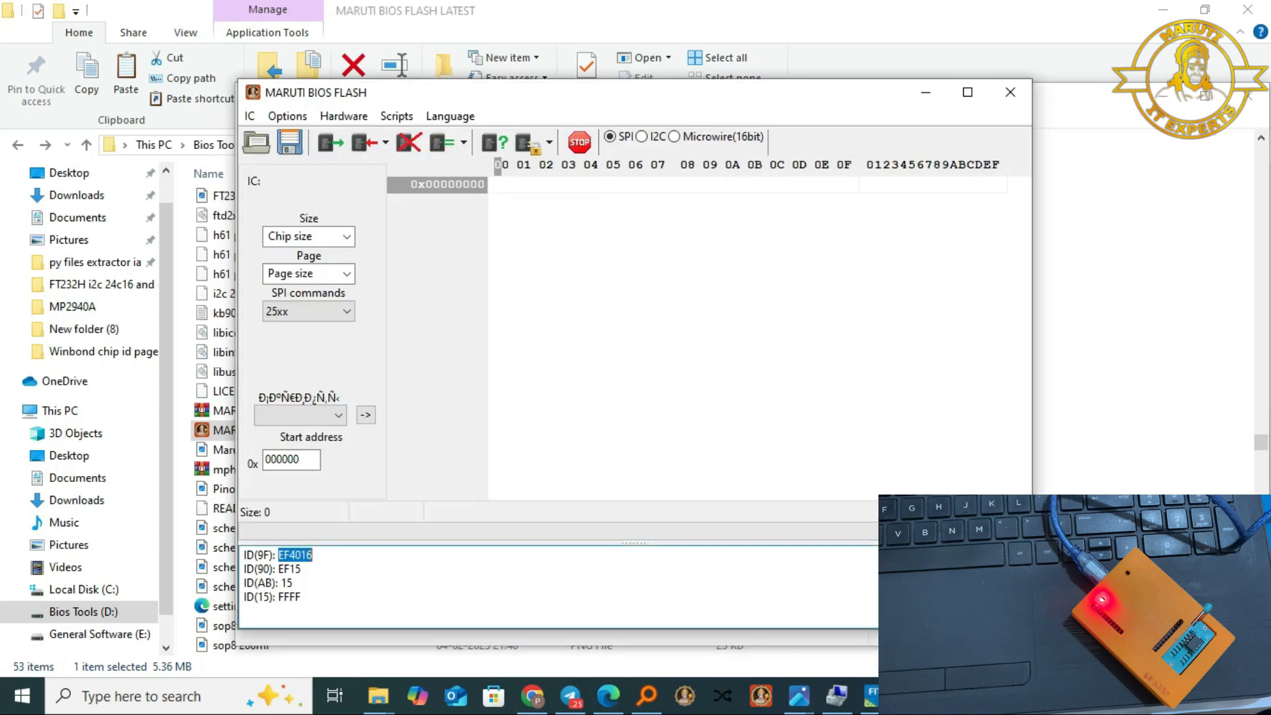
pyautogui.click(497, 142)
pyautogui.click(557, 276)
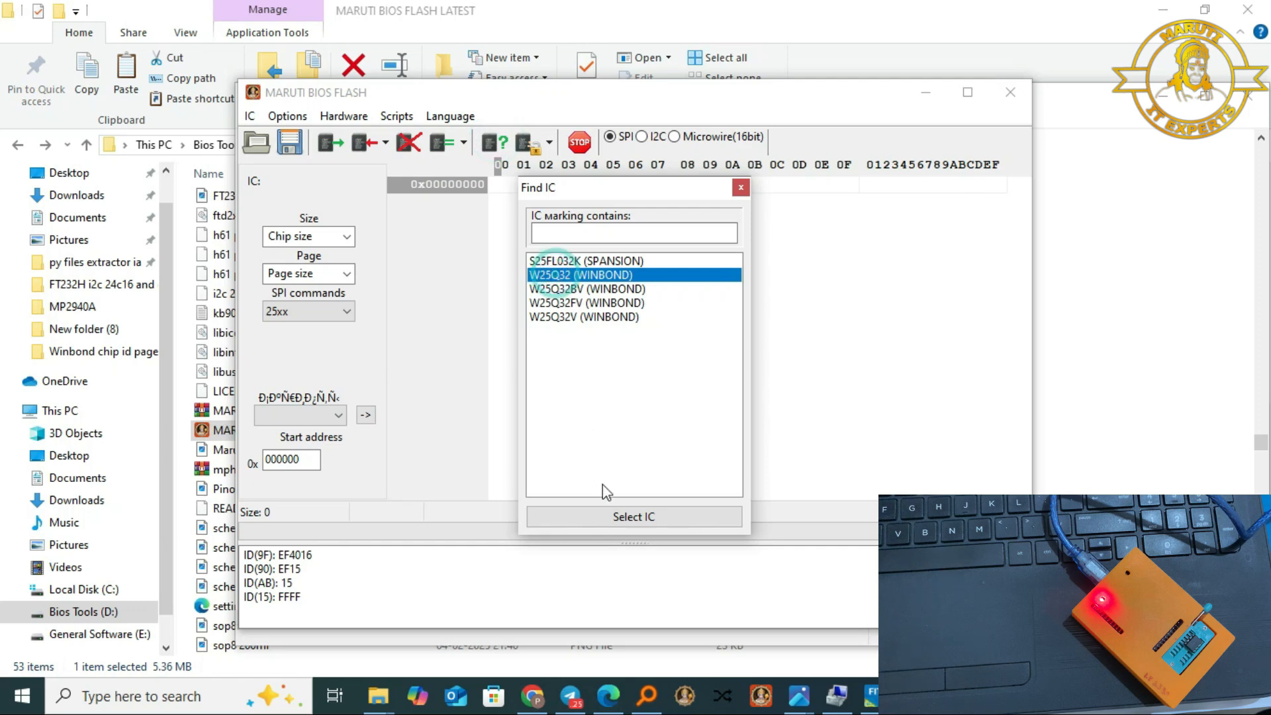
pyautogui.click(605, 507)
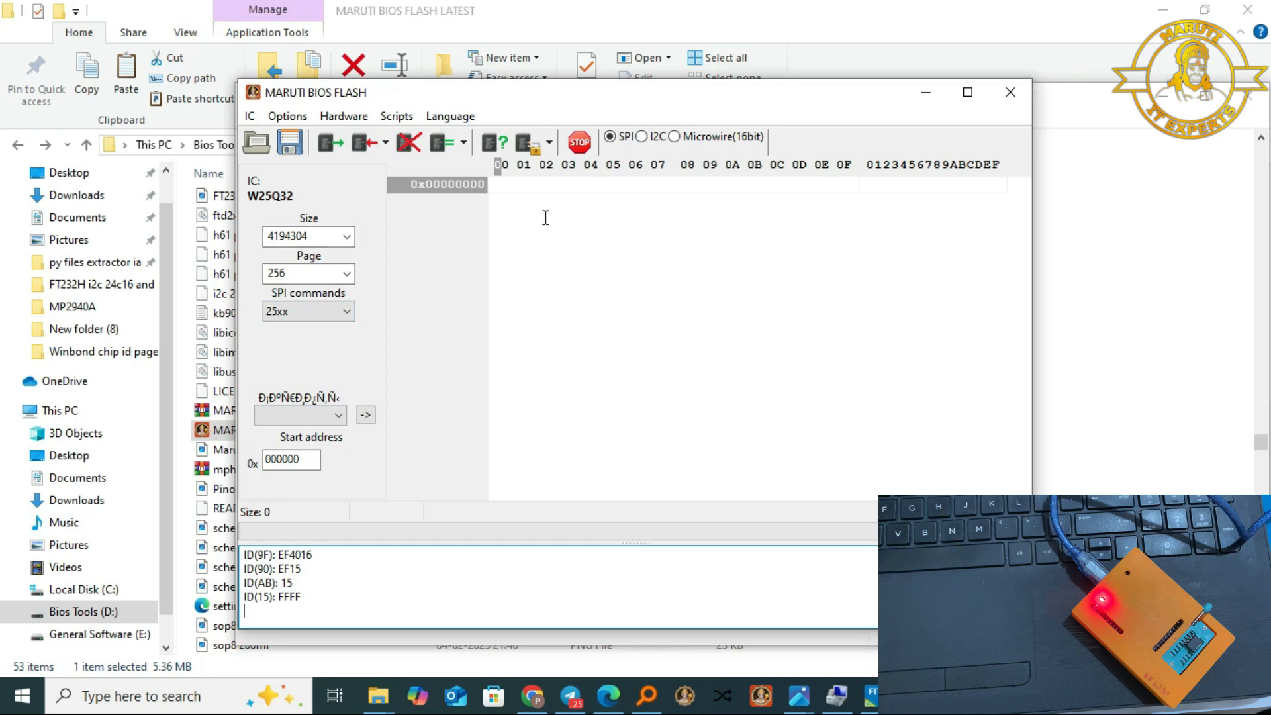
# - Reread the chip ID and select S25FL032K (SPANSION) as the IC
pyautogui.click(513, 148)
pyautogui.click(576, 261)
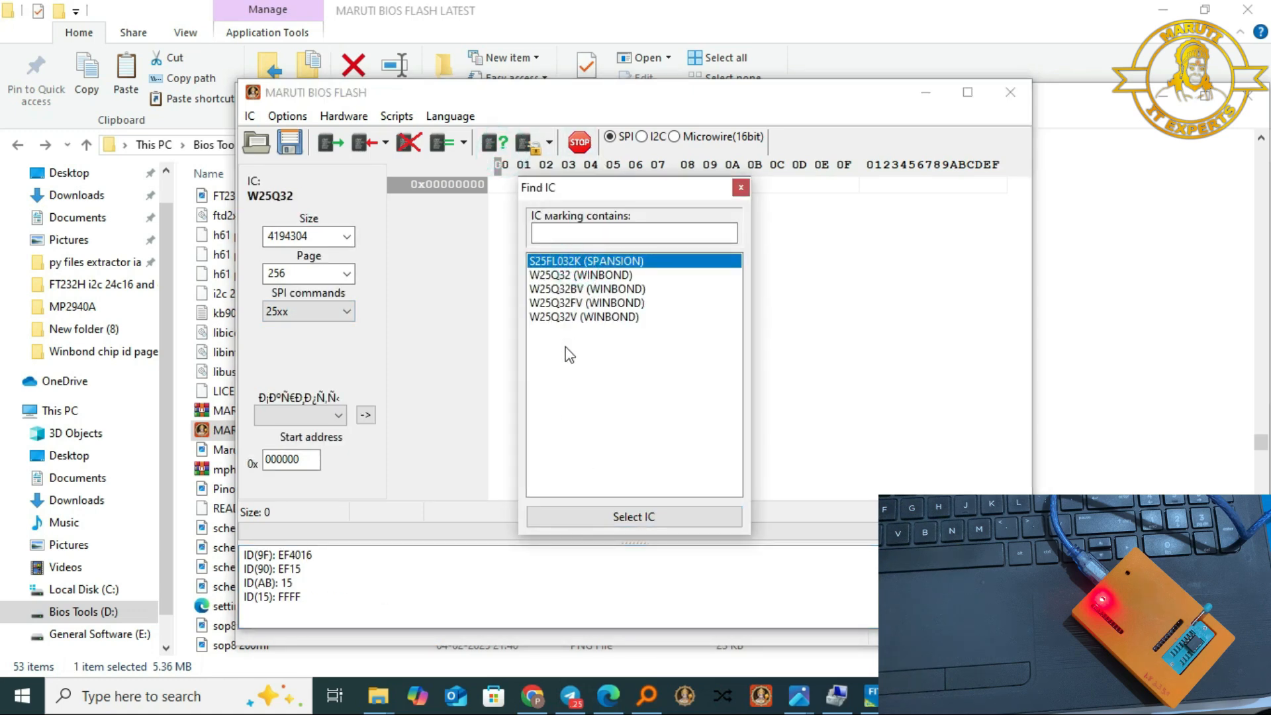
pyautogui.click(673, 518)
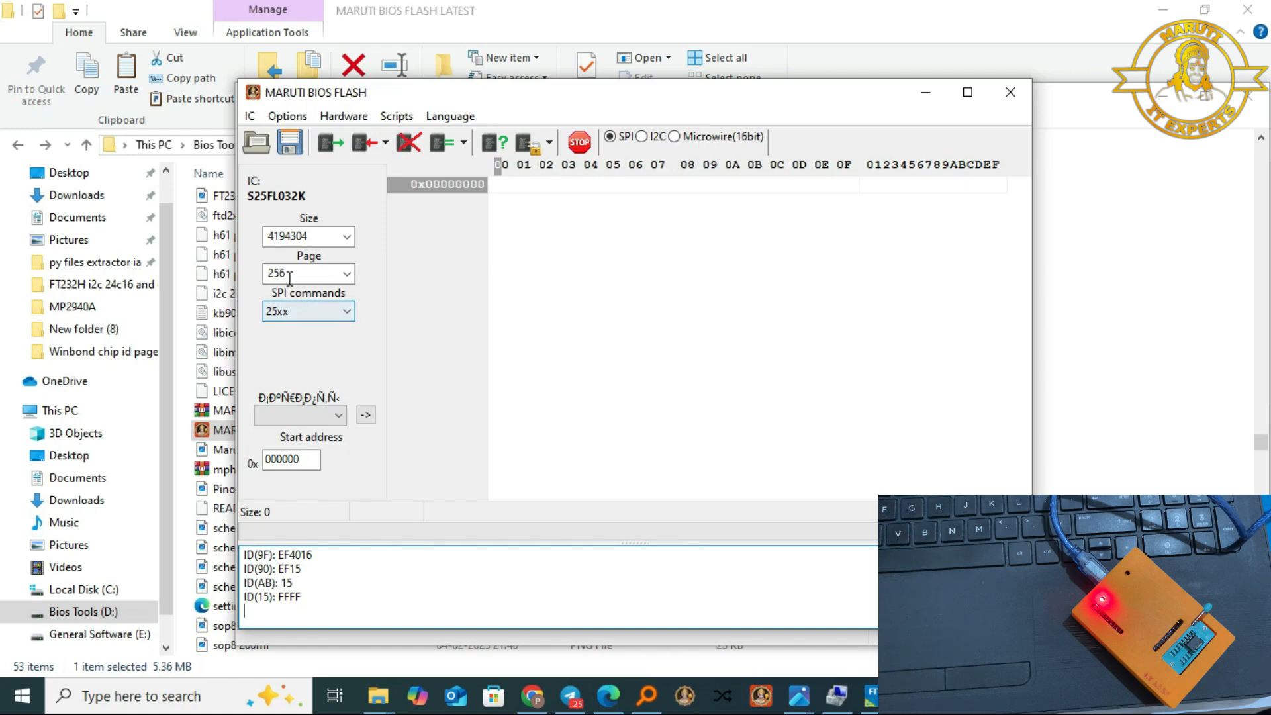
# - Switch to the chiplist file in Notepad and delete the W25Q32 entry with ID EF4016
pyautogui.doubleClick(281, 556)
pyautogui.click(425, 579)
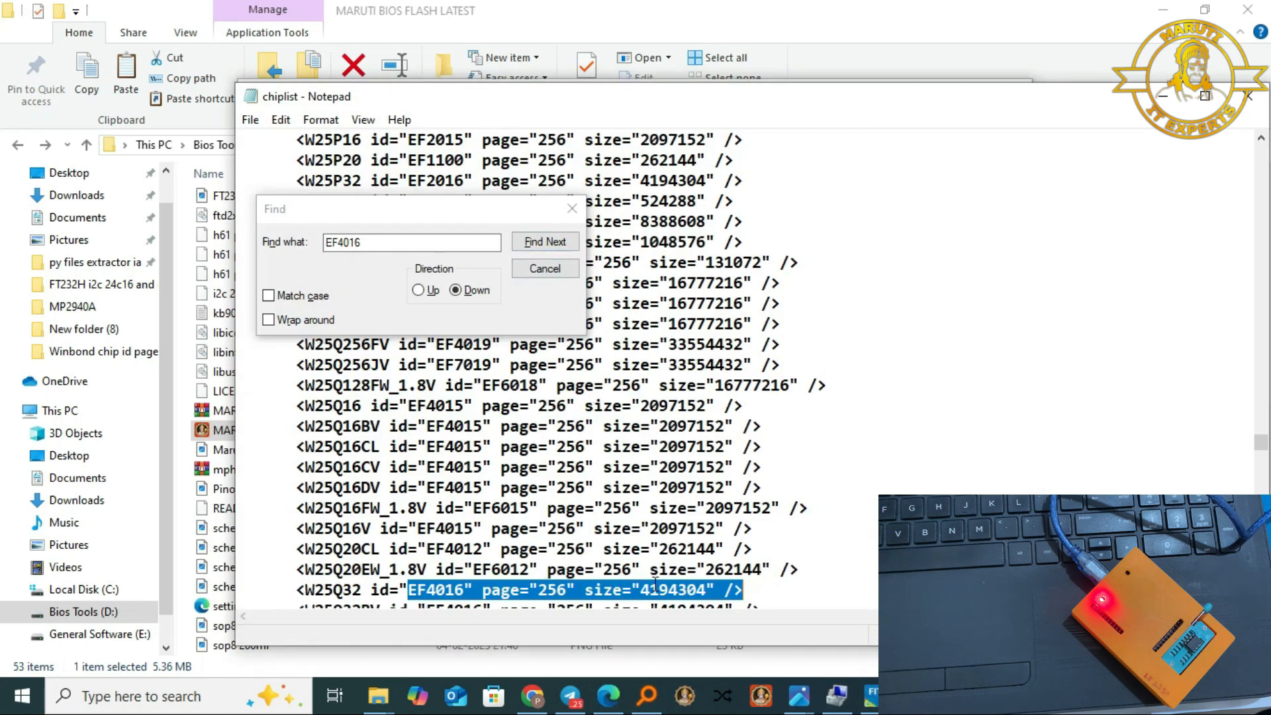
pyautogui.moveTo(744, 589); pyautogui.dragTo(314, 583)
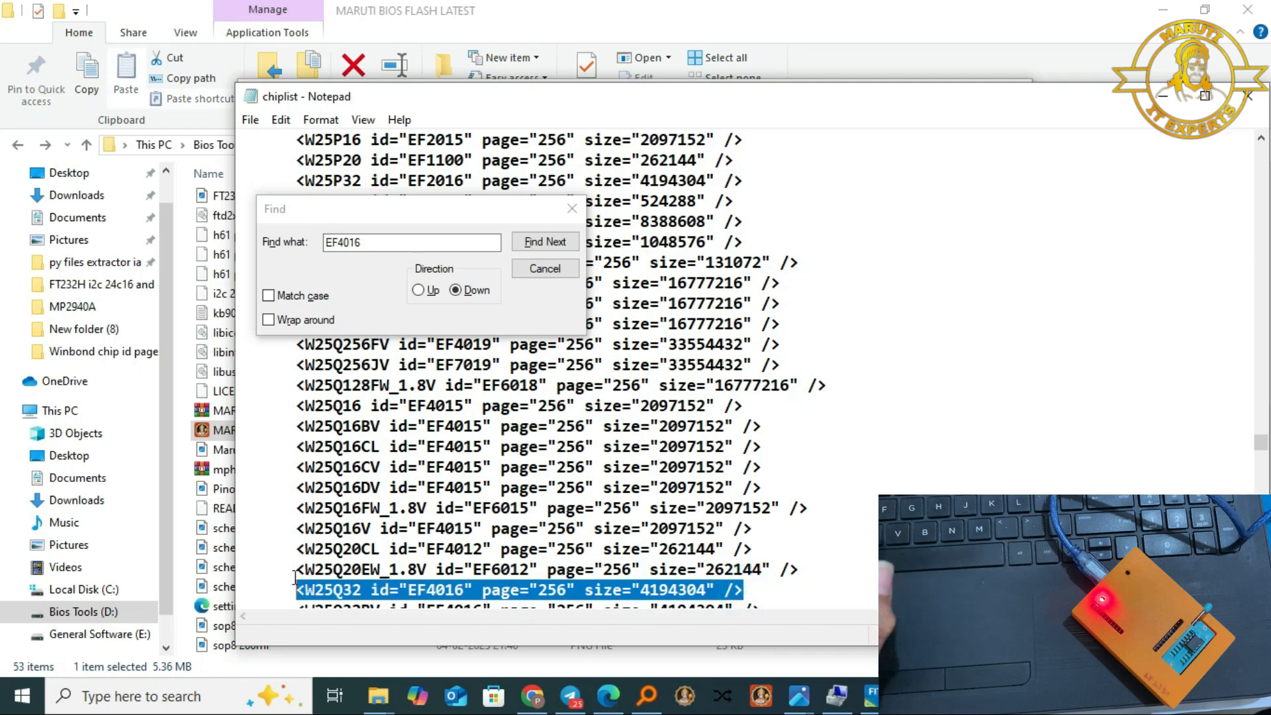
pyautogui.press('Delete')
# - Find and delete the remaining WINBOND entries with ID EF4016: W25Q32BV, W25Q32FV and W25Q32V
pyautogui.click(549, 237)
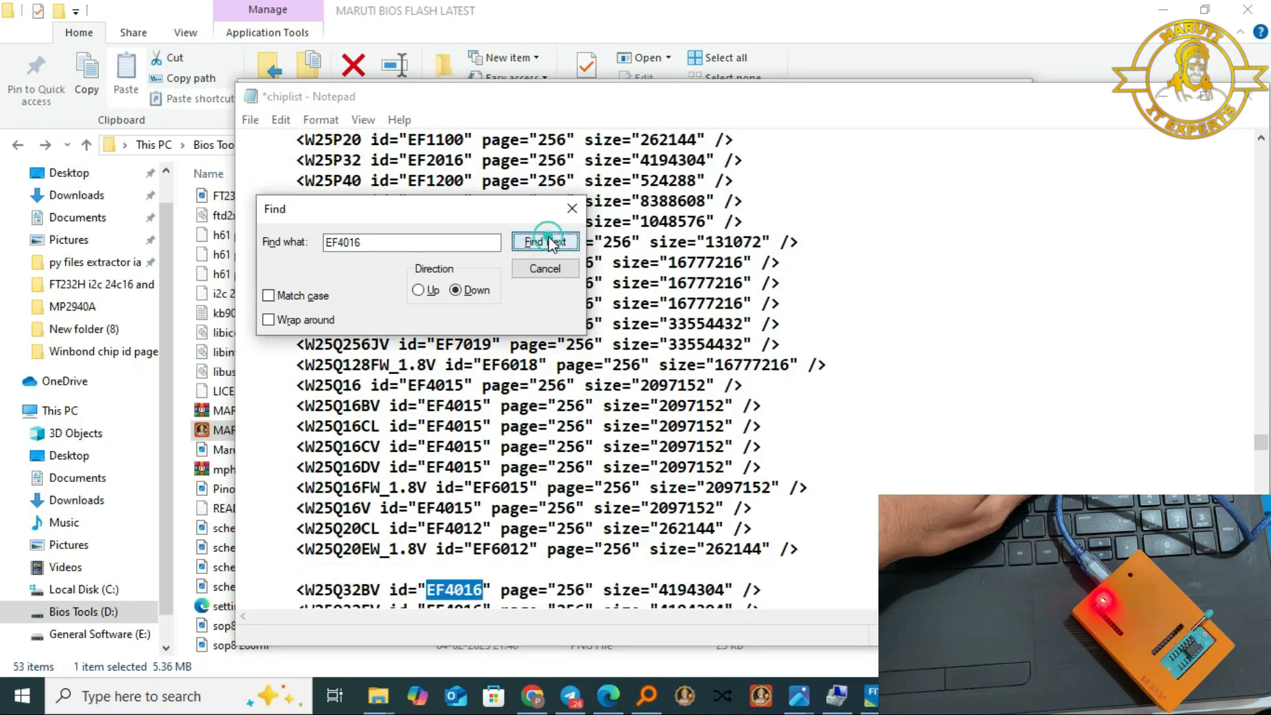
pyautogui.moveTo(761, 593); pyautogui.dragTo(297, 589)
pyautogui.press('Delete')
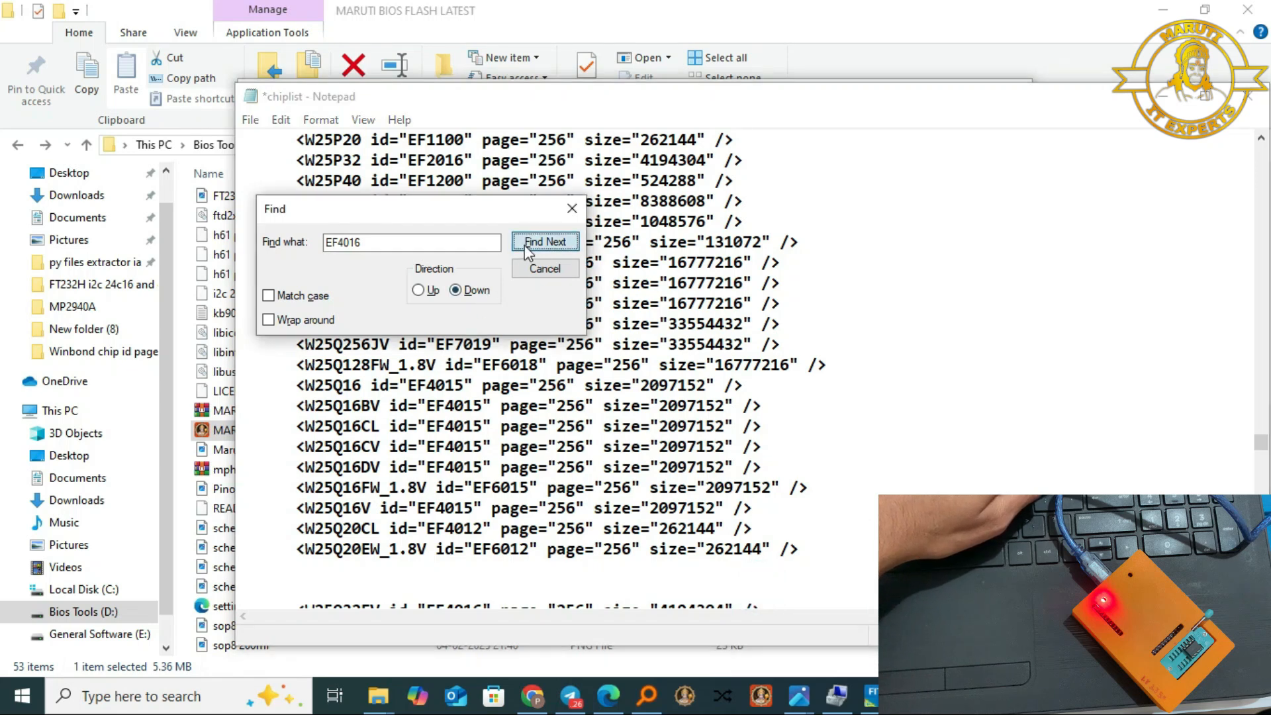
pyautogui.click(545, 241)
pyautogui.moveTo(789, 588); pyautogui.dragTo(291, 590)
pyautogui.press('Delete')
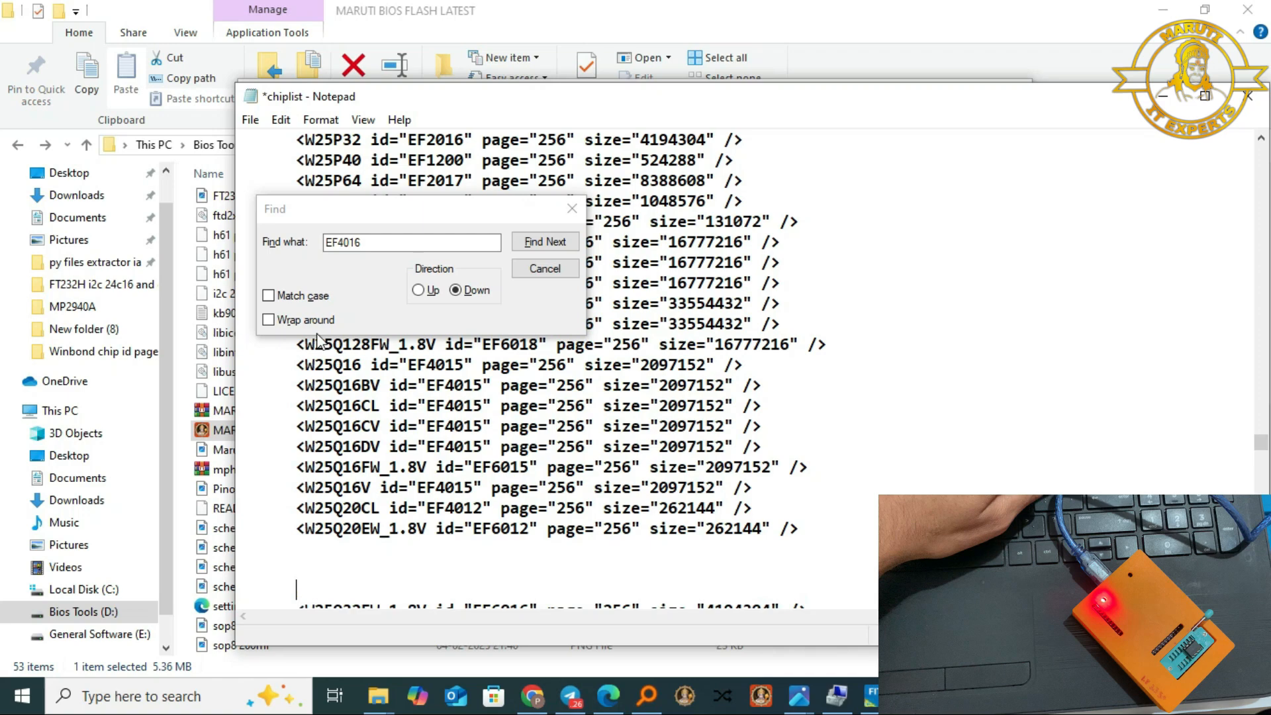
pyautogui.click(545, 241)
pyautogui.moveTo(787, 589); pyautogui.dragTo(289, 587)
pyautogui.press('Delete')
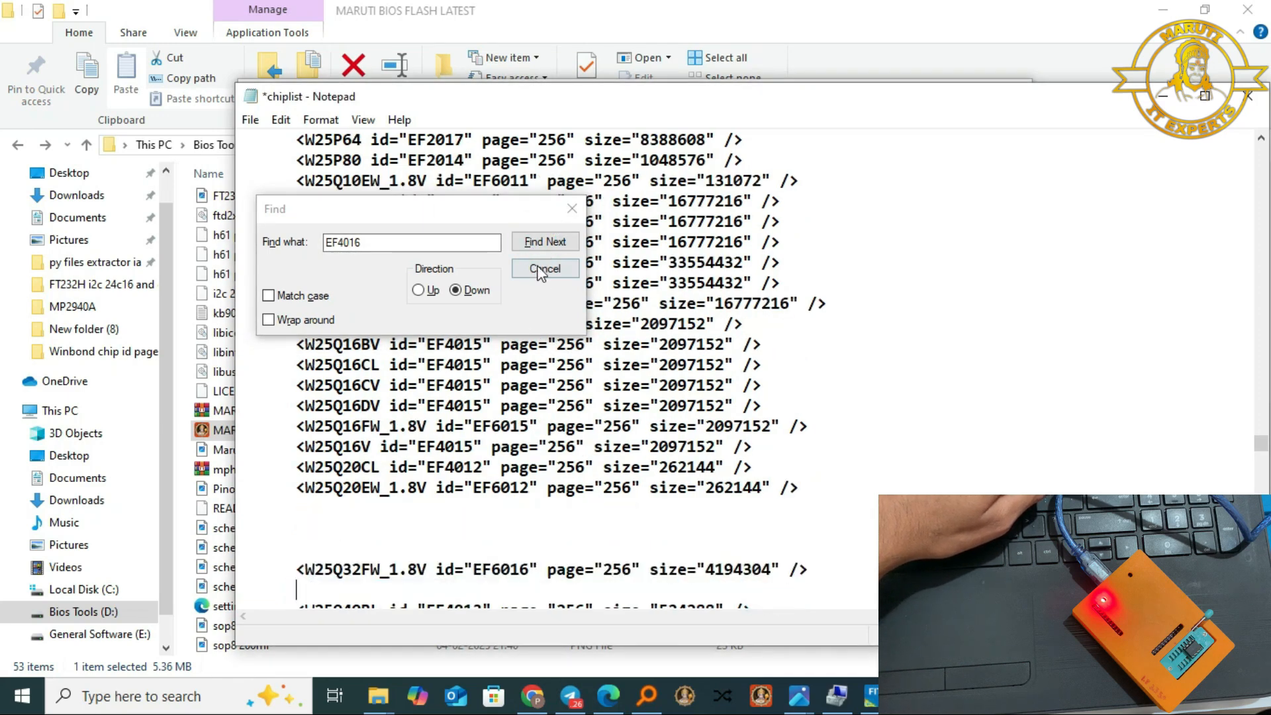
# - Search upward for EF4016, delete the S25FL032K entry under SPANSION, and save the chiplist file
pyautogui.click(544, 242)
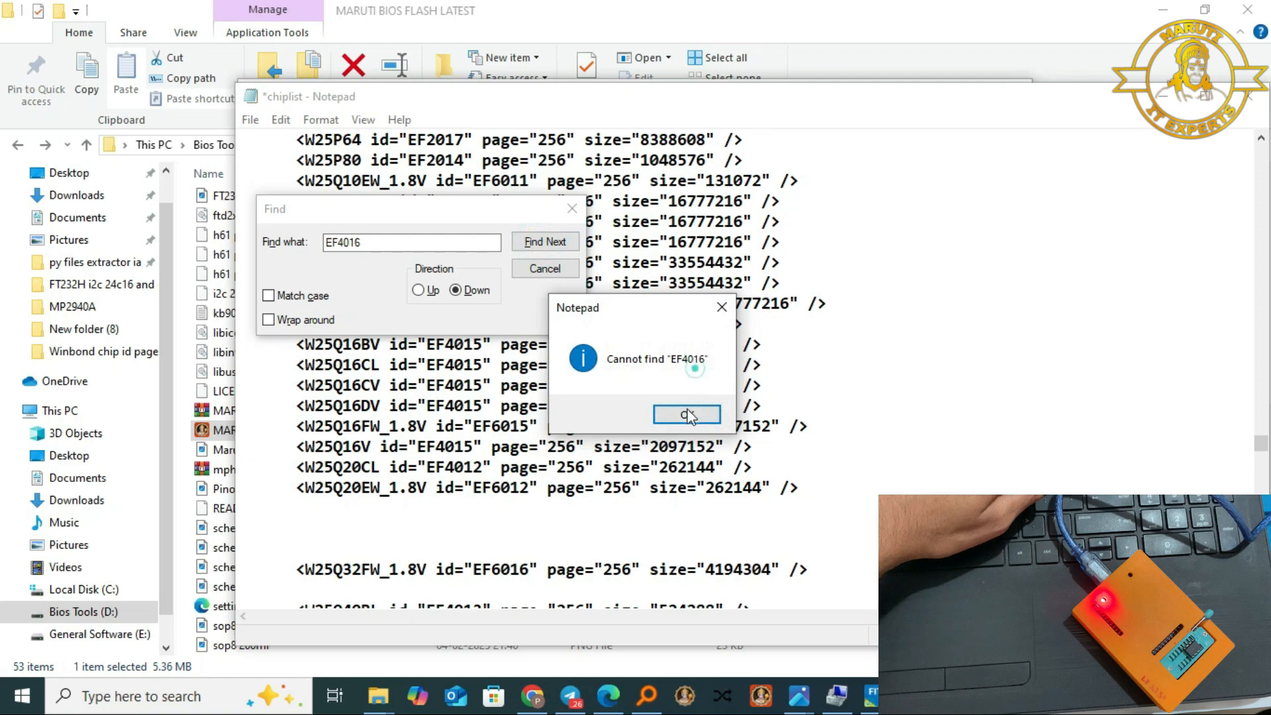
pyautogui.click(682, 414)
pyautogui.click(417, 290)
pyautogui.click(544, 242)
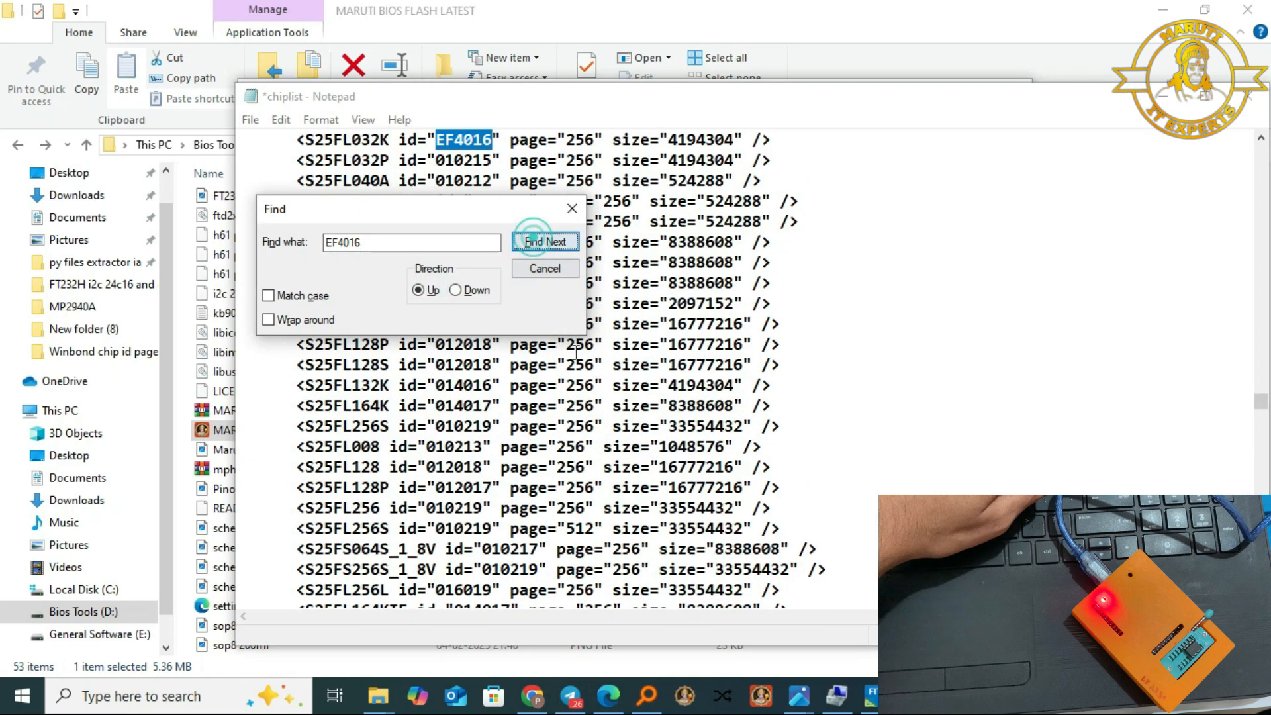
pyautogui.moveTo(774, 140); pyautogui.dragTo(297, 140)
pyautogui.press('Delete')
pyautogui.click(250, 119)
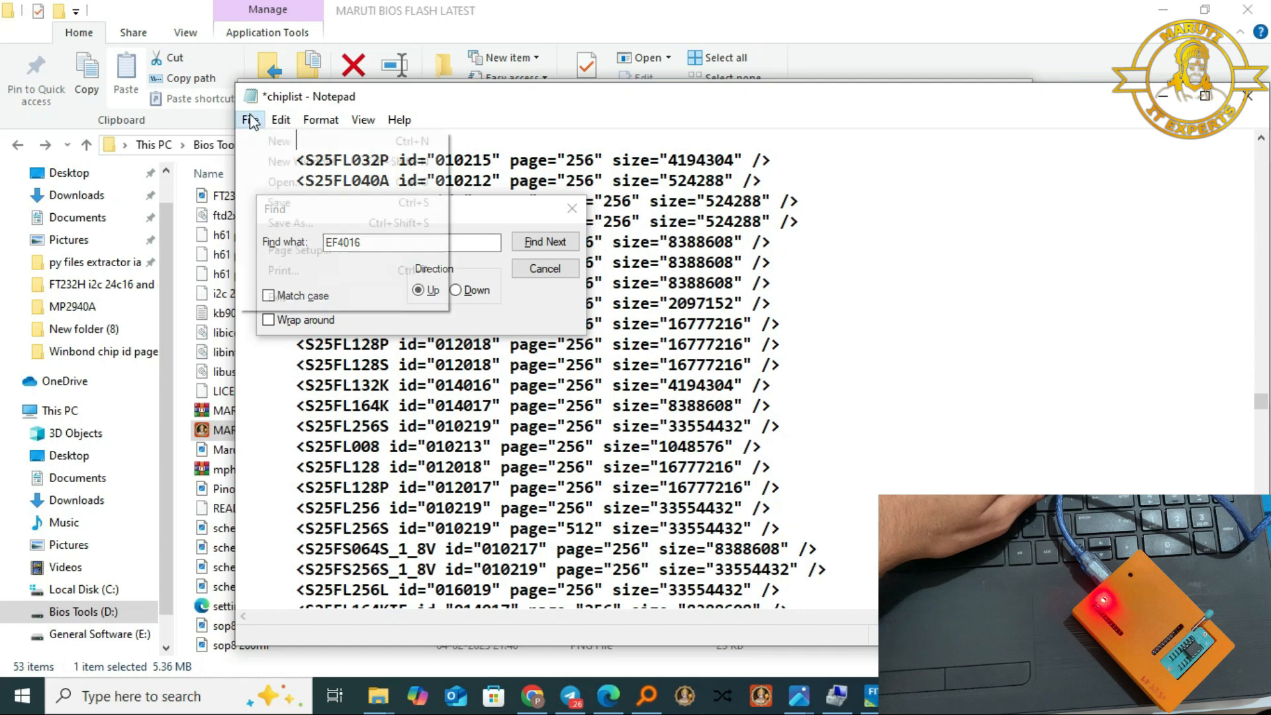
pyautogui.click(264, 205)
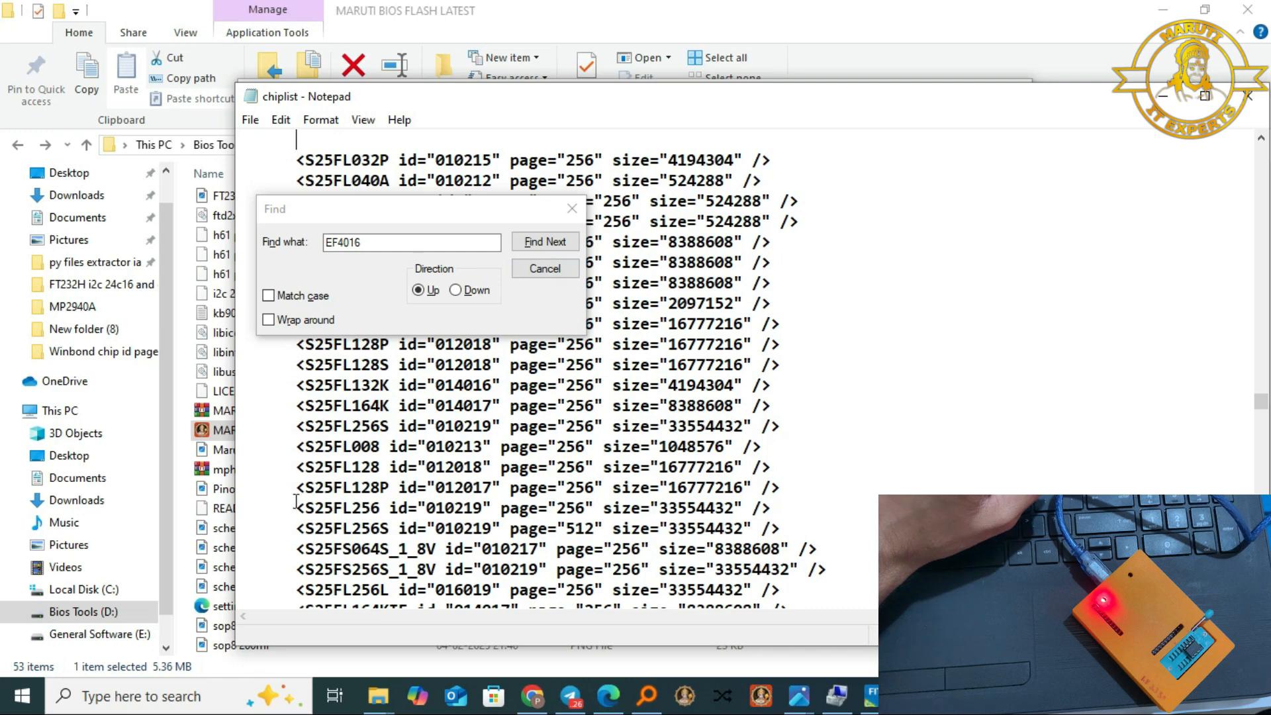
# - Restart MARUTI BIOS FLASH, read the inserted chip's ID, and highlight the ID(9F) code in the log
pyautogui.click(951, 696)
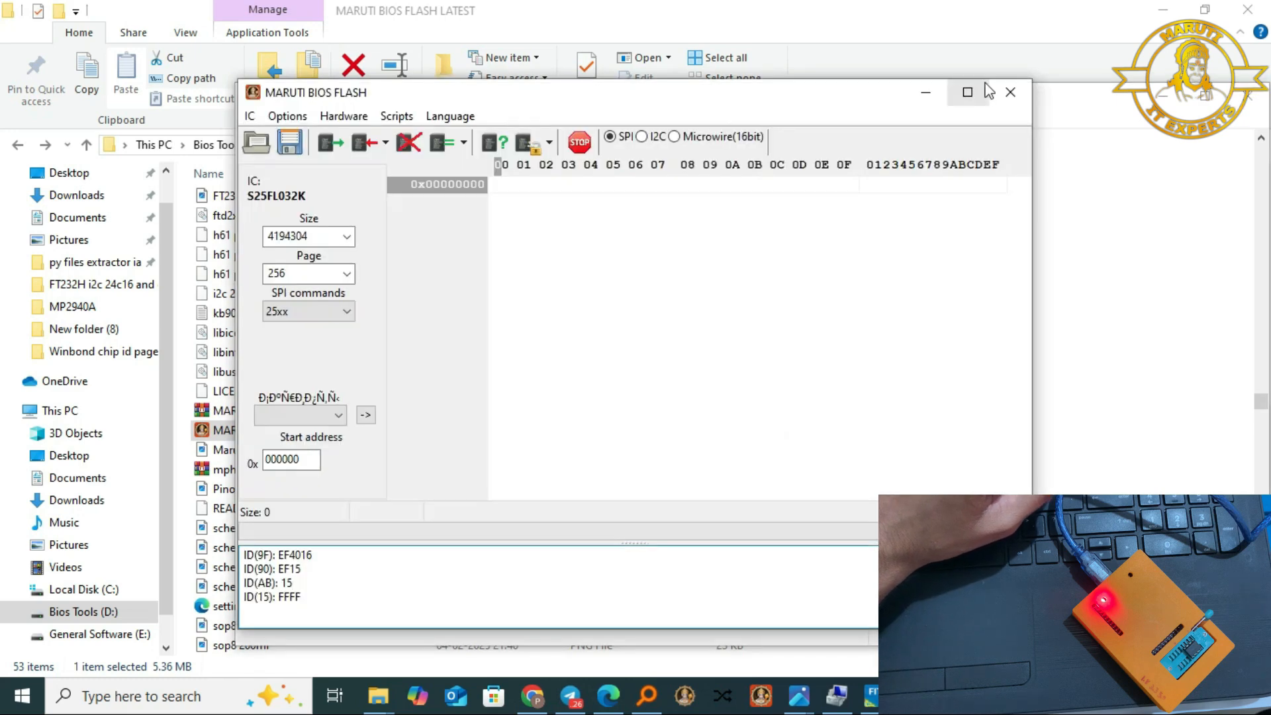
pyautogui.click(1010, 92)
pyautogui.doubleClick(219, 429)
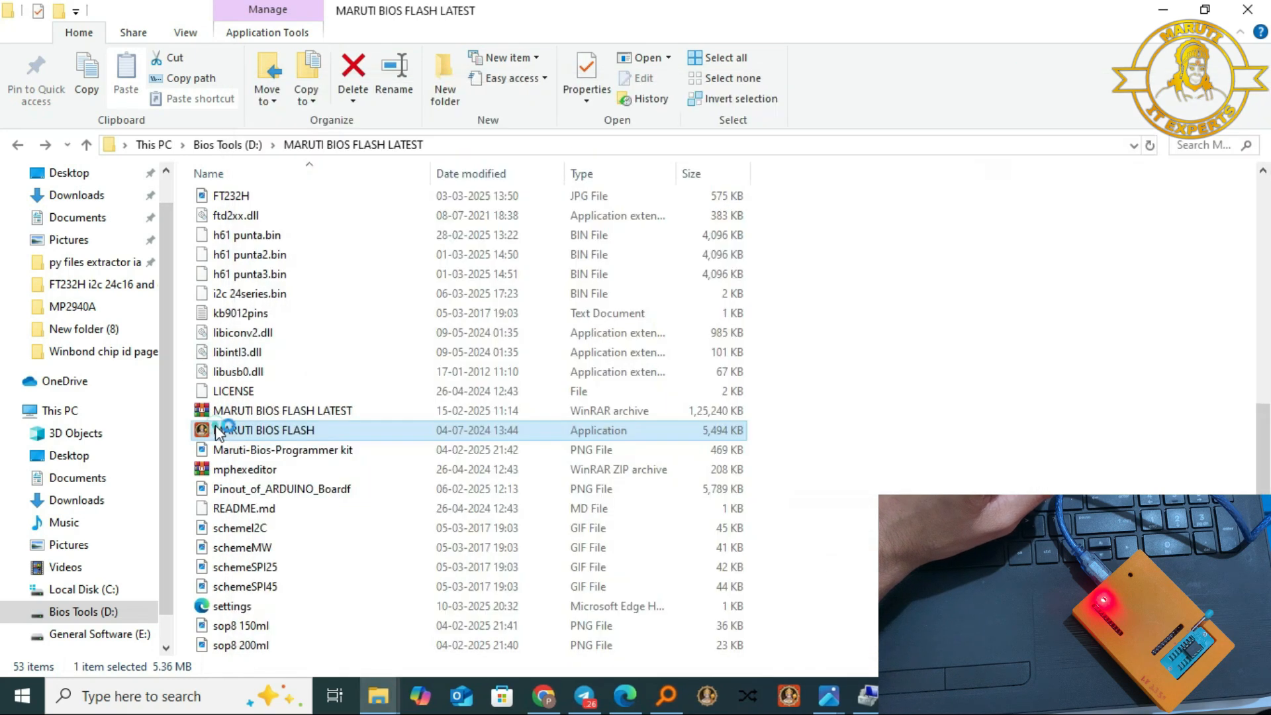
pyautogui.click(497, 143)
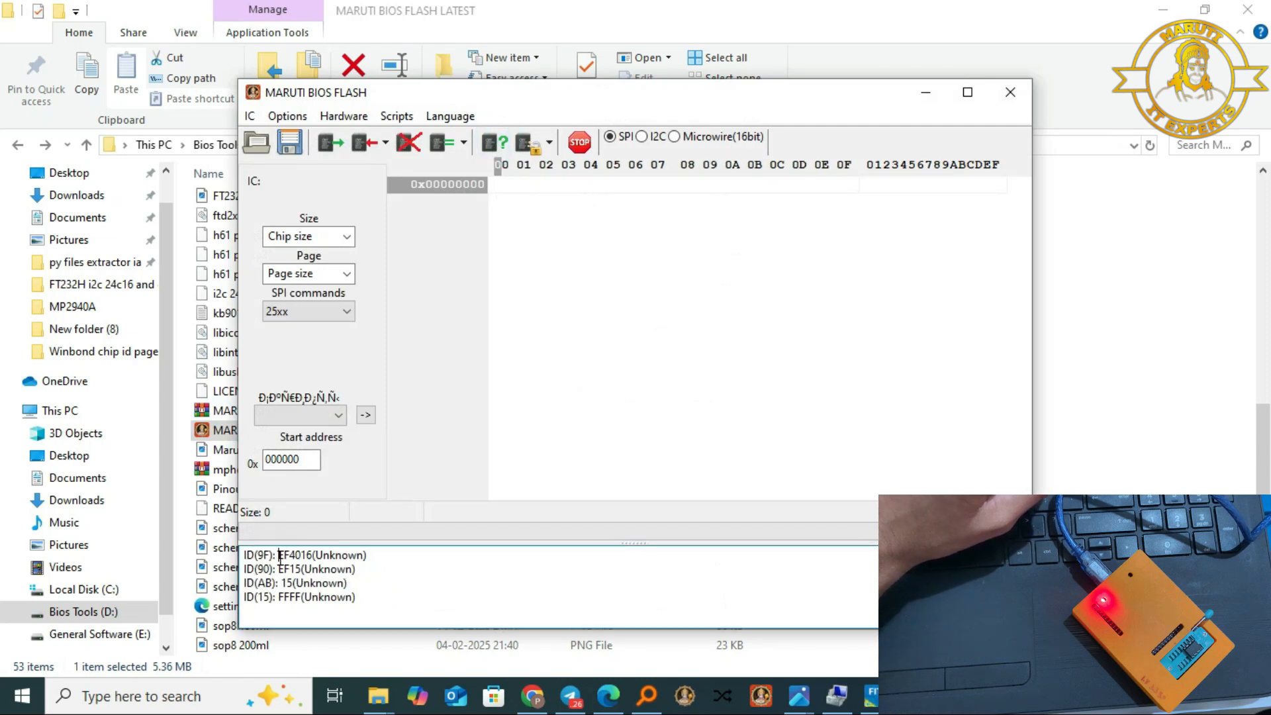
pyautogui.moveTo(278, 555); pyautogui.dragTo(317, 554)
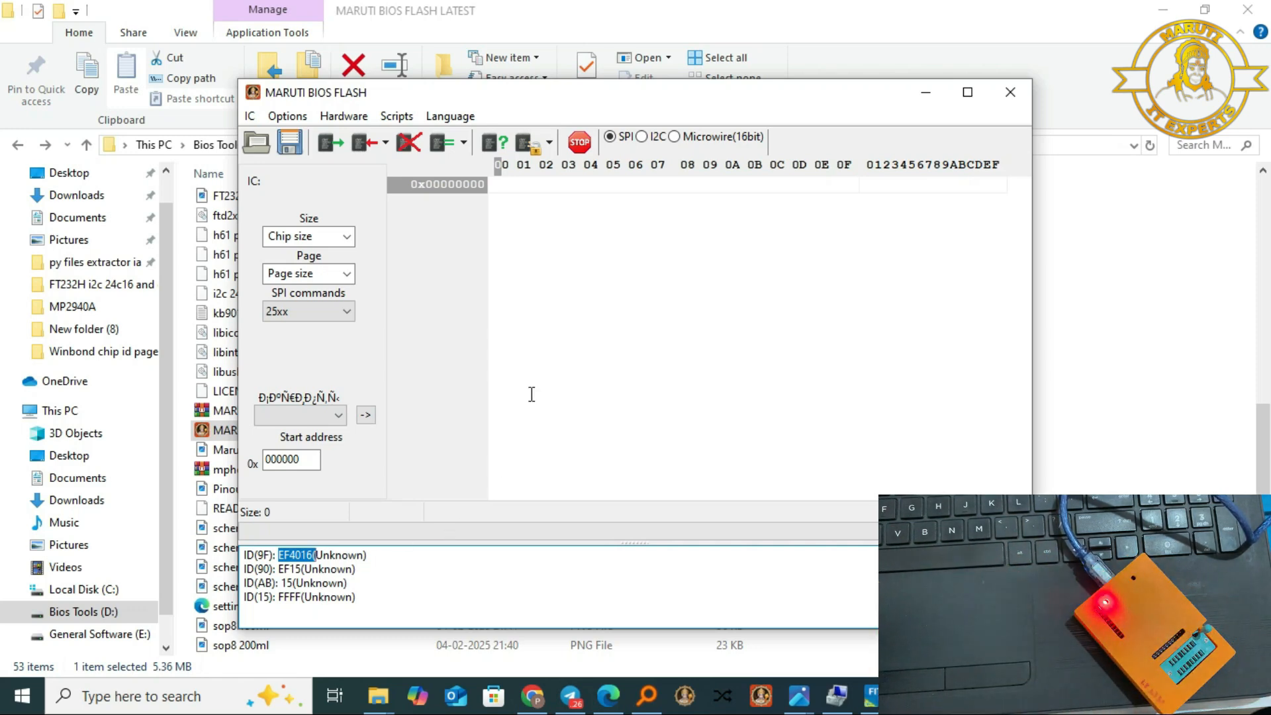
# - Read the chip ID before and after reseating the chip in the programmer, and highlight the ID(9F) code in the log
pyautogui.click(493, 141)
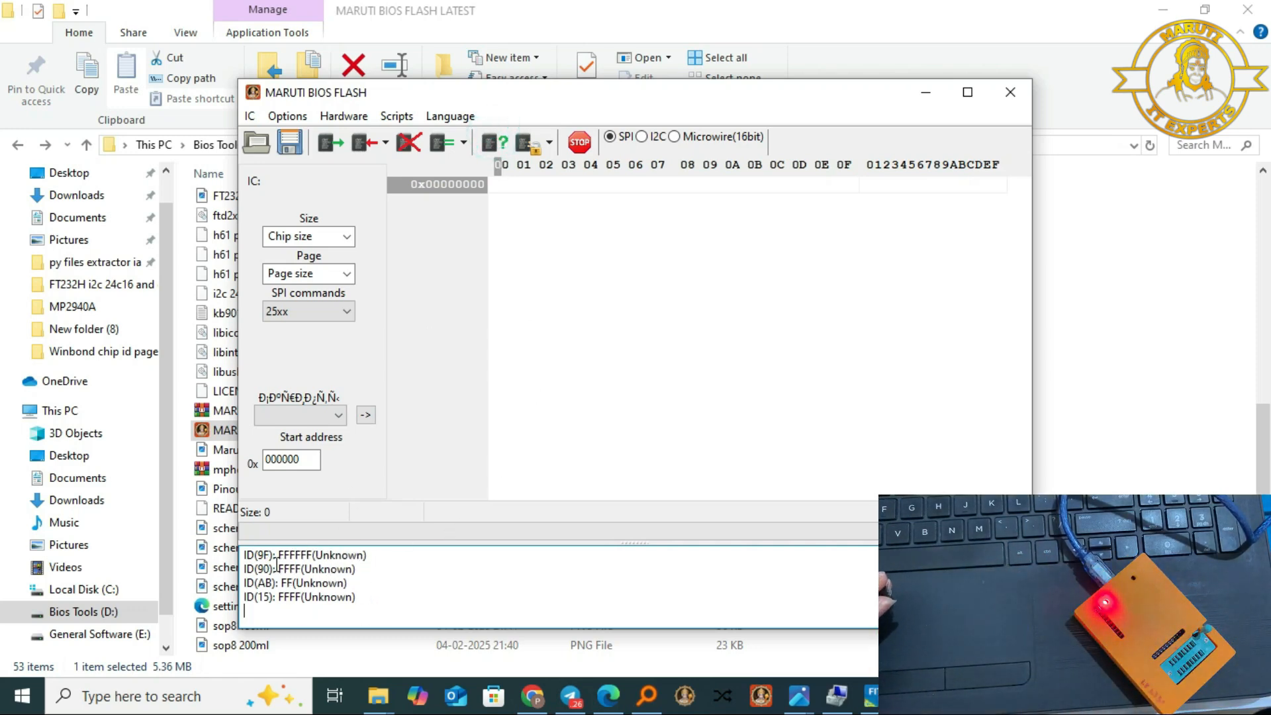
pyautogui.moveTo(281, 566); pyautogui.dragTo(329, 568)
pyautogui.click(329, 568)
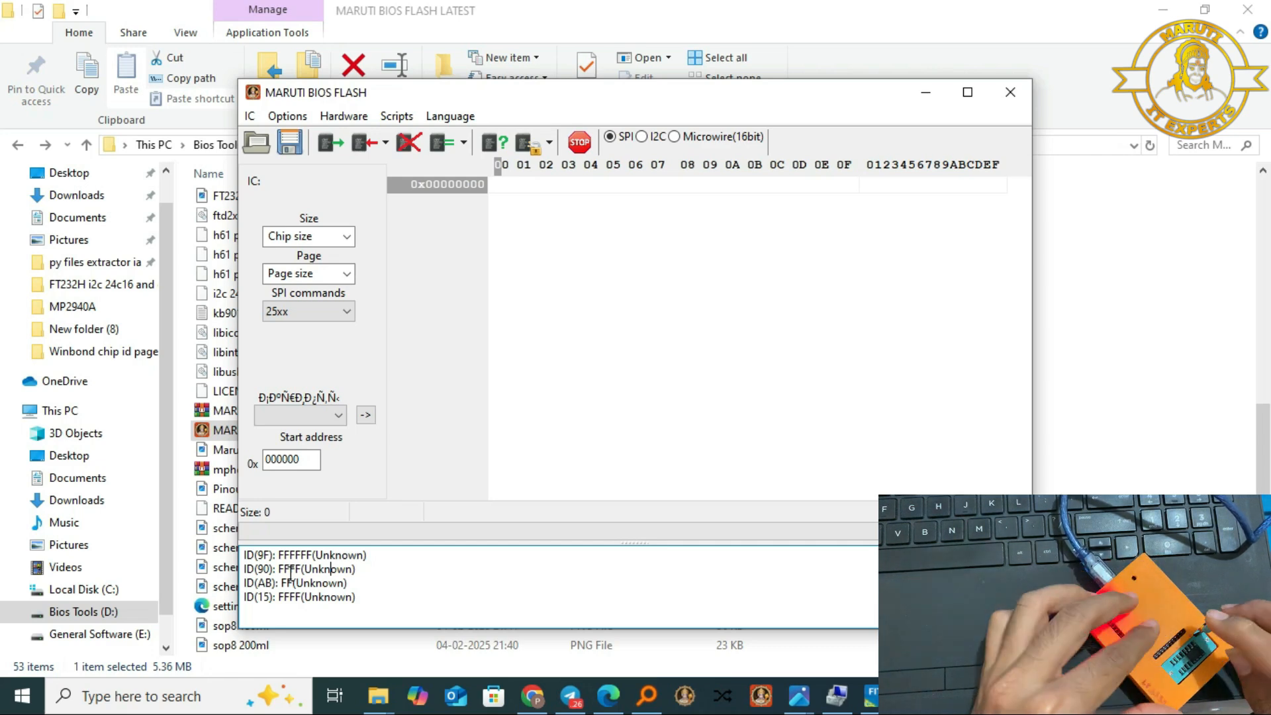
pyautogui.click(495, 148)
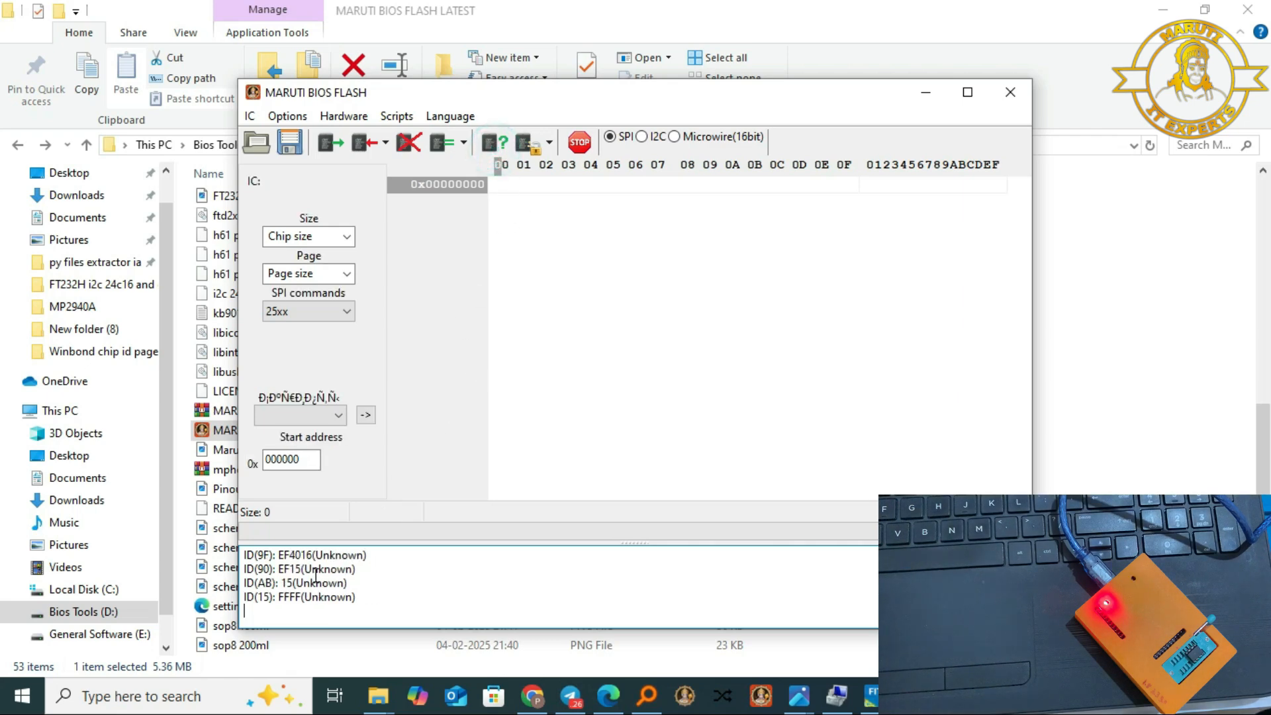
pyautogui.moveTo(278, 556); pyautogui.dragTo(314, 557)
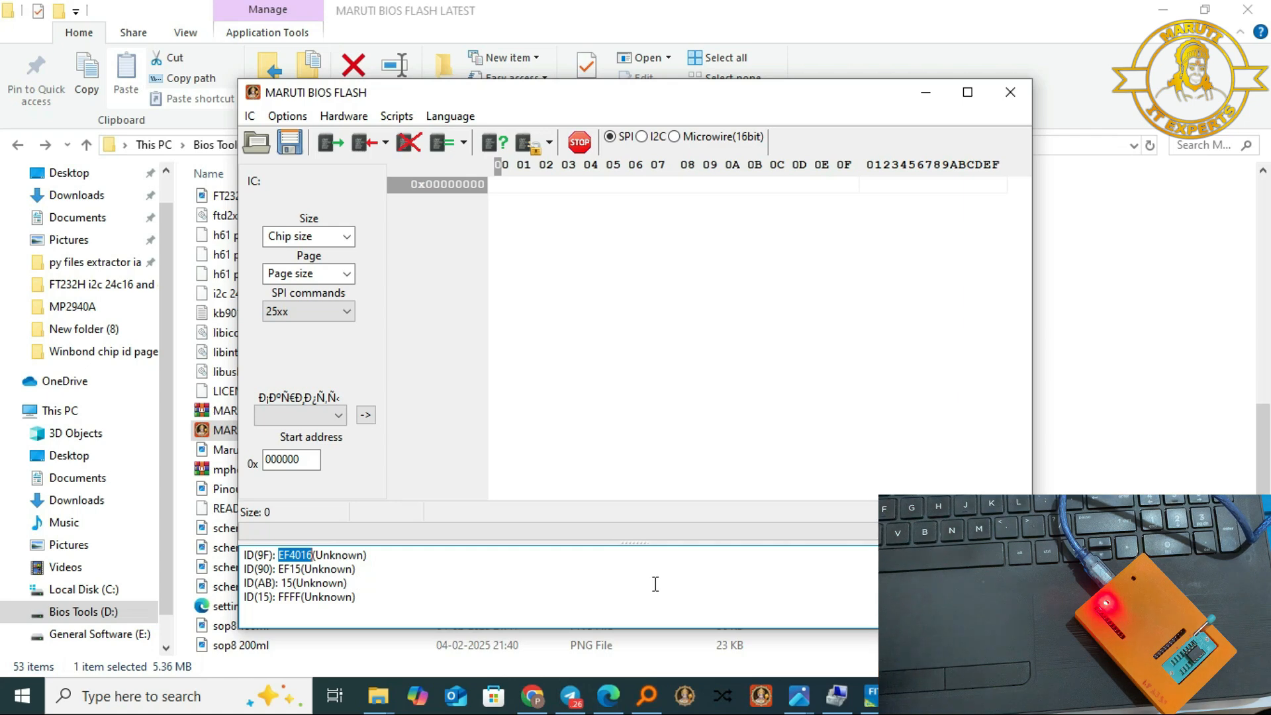
# - Switch to the open chiplist file, search downward for "win", and close the file
pyautogui.click(888, 697)
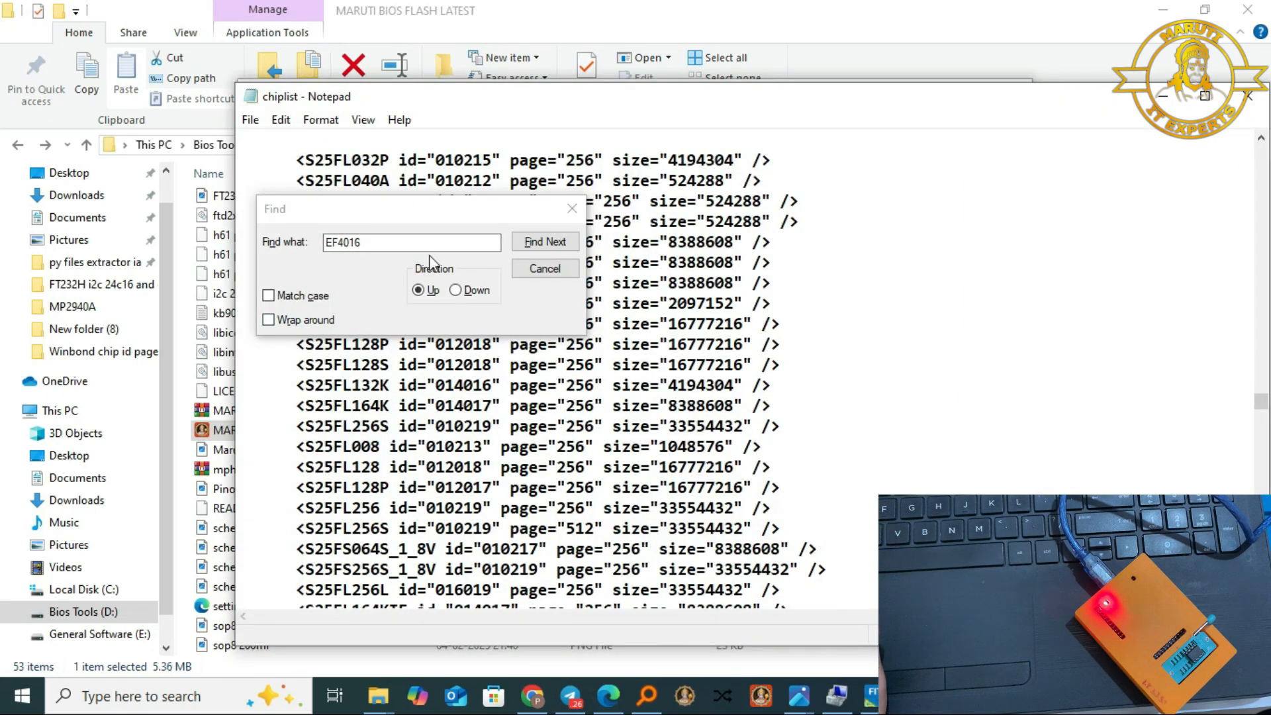
pyautogui.click(449, 240)
pyautogui.doubleClick(454, 241)
pyautogui.write('wi')
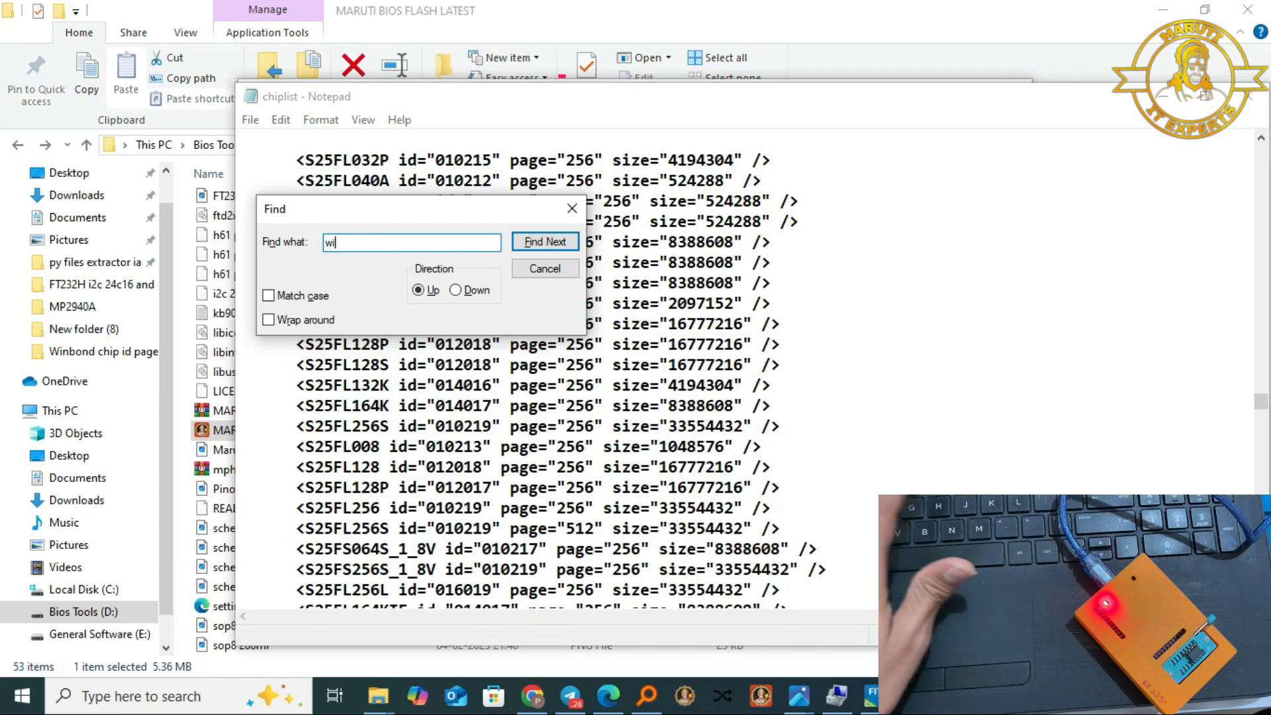
pyautogui.write('n')
pyautogui.click(531, 244)
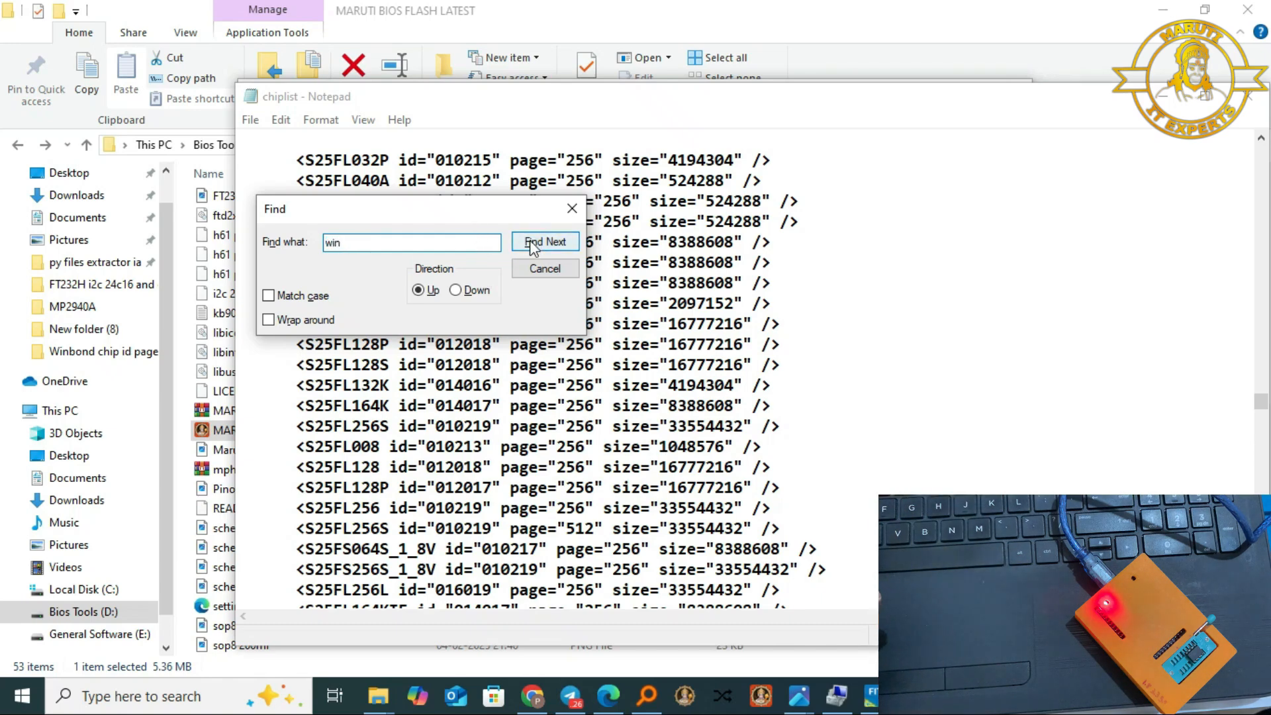
pyautogui.click(544, 241)
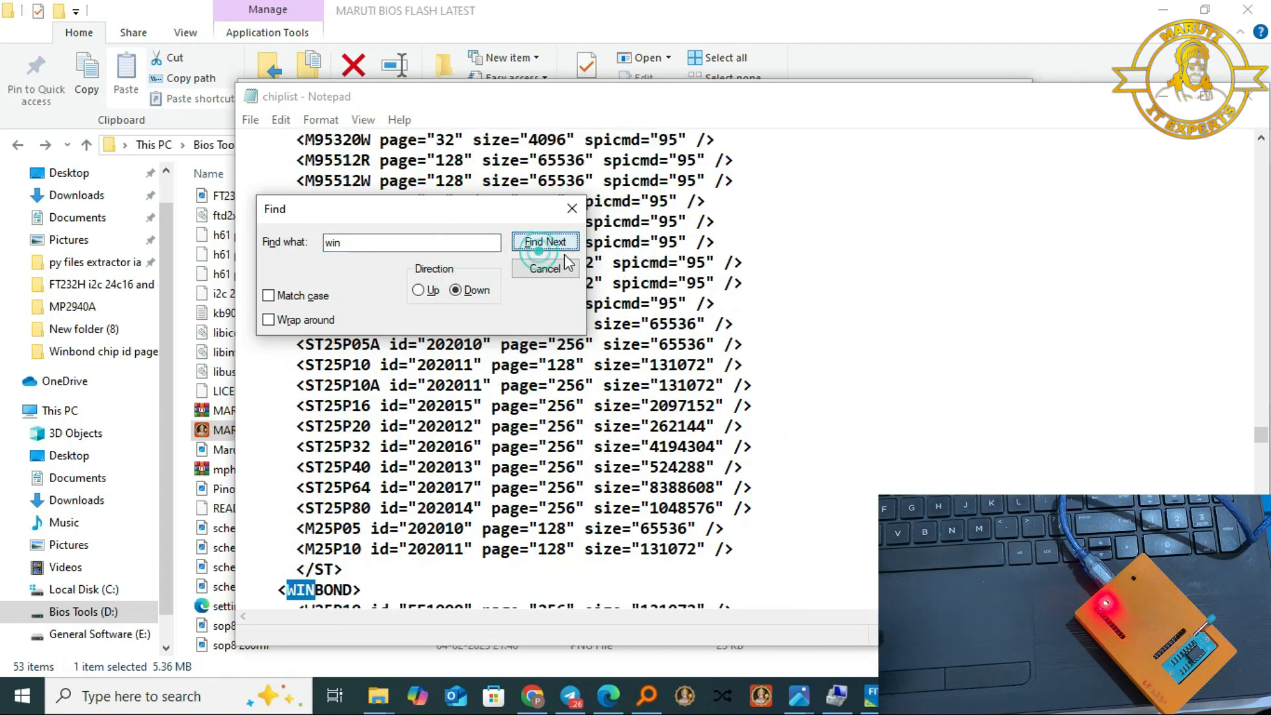
pyautogui.click(544, 268)
pyautogui.click(1248, 104)
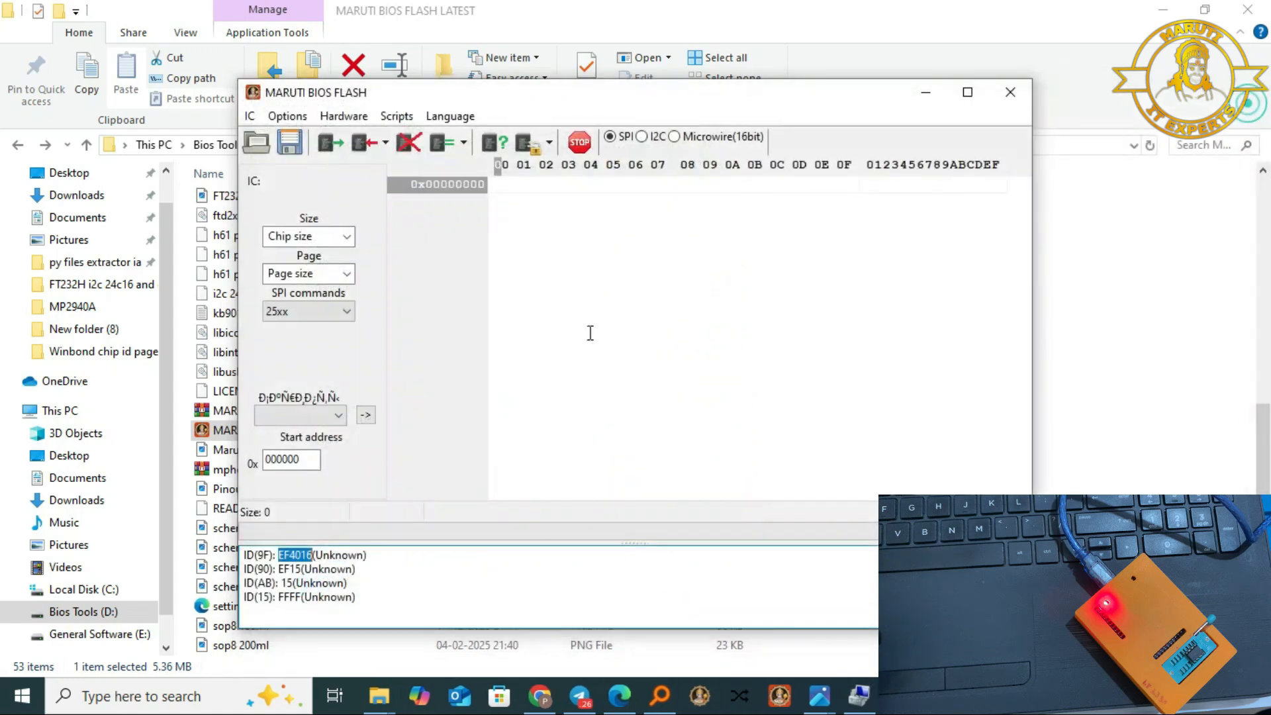
# - Reopen the chiplist file for editing from the MARUTI BIOS FLASH LATEST folder and find the WINBOND section
pyautogui.click(205, 349)
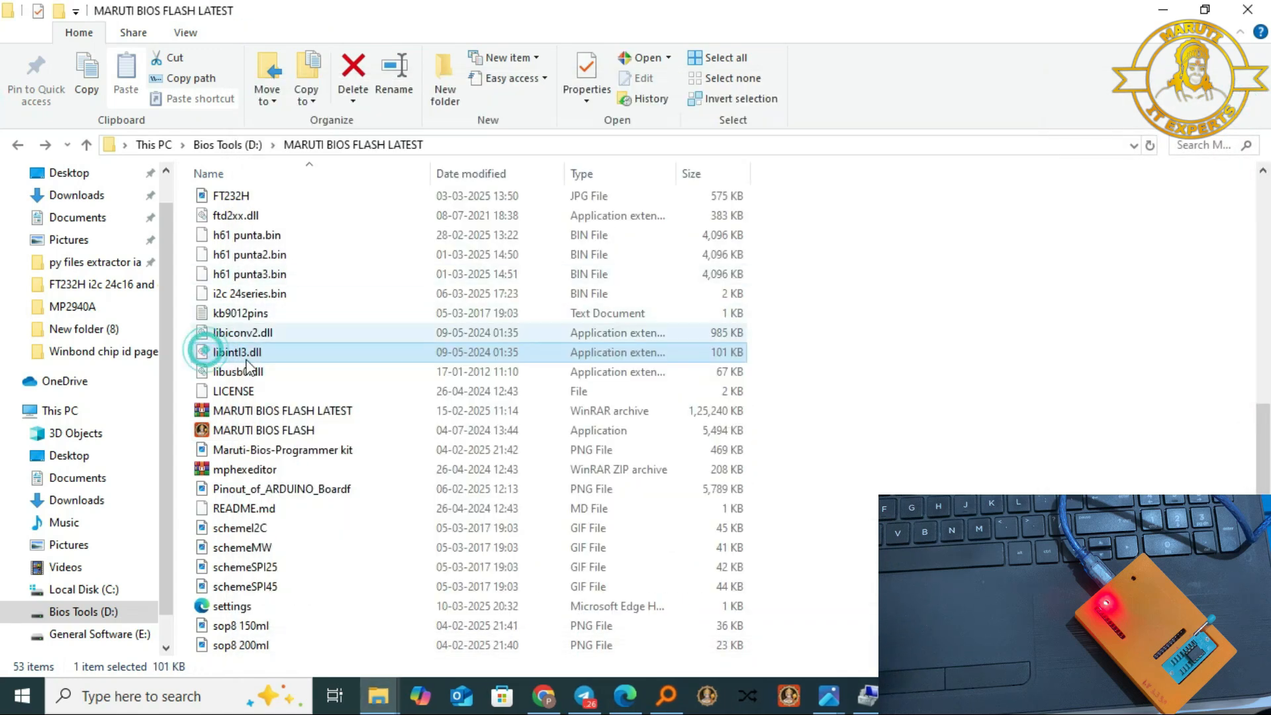
pyautogui.scroll(9, 278, 371)
pyautogui.scroll(-5, 273, 388)
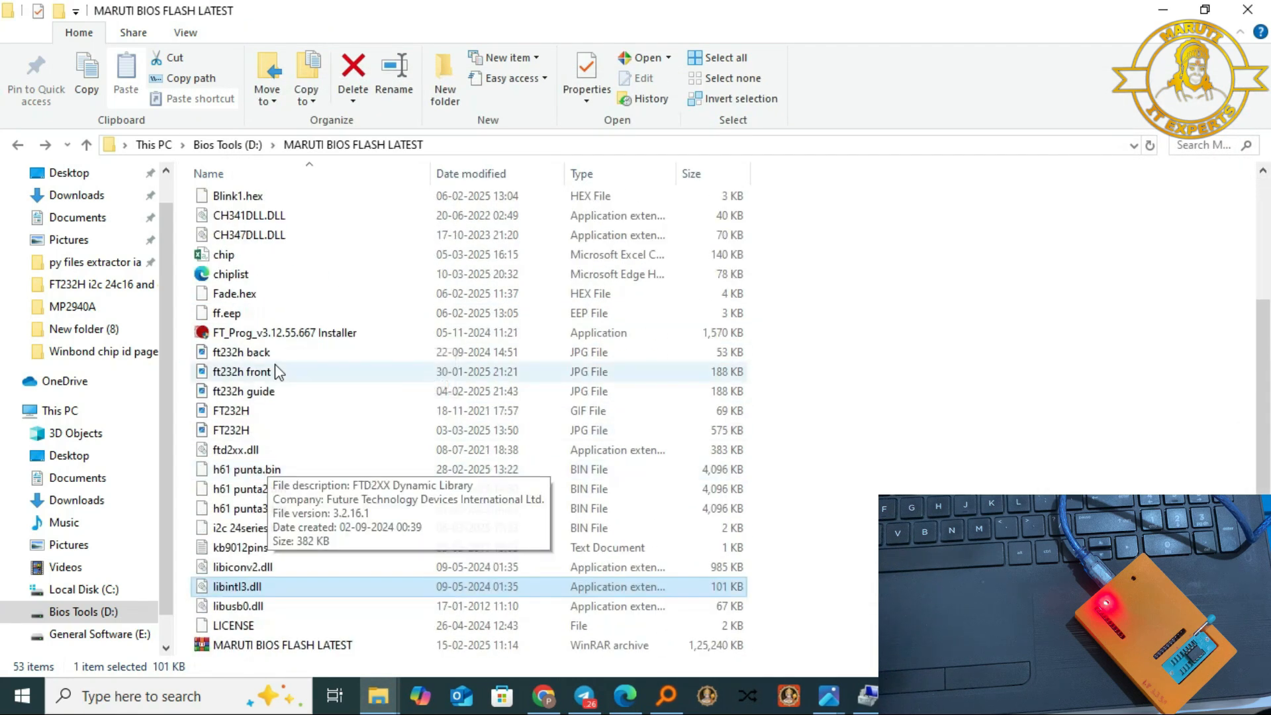
pyautogui.rightClick(271, 275)
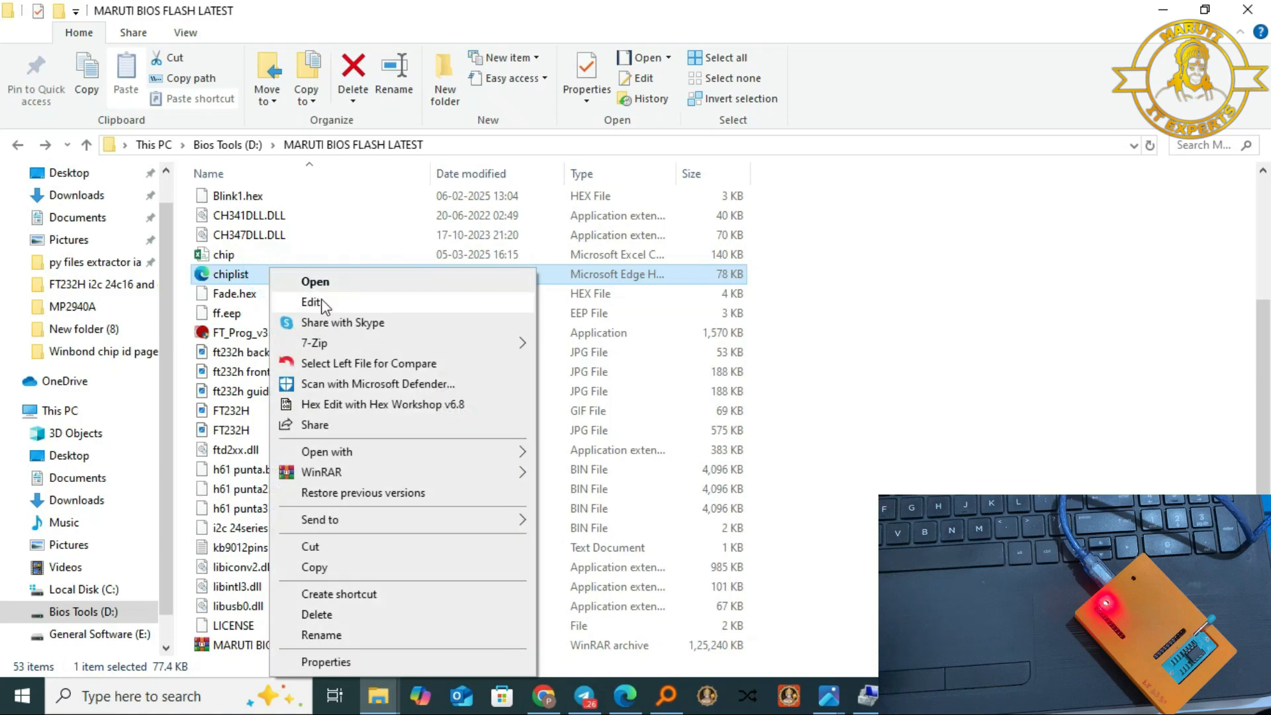
pyautogui.click(330, 301)
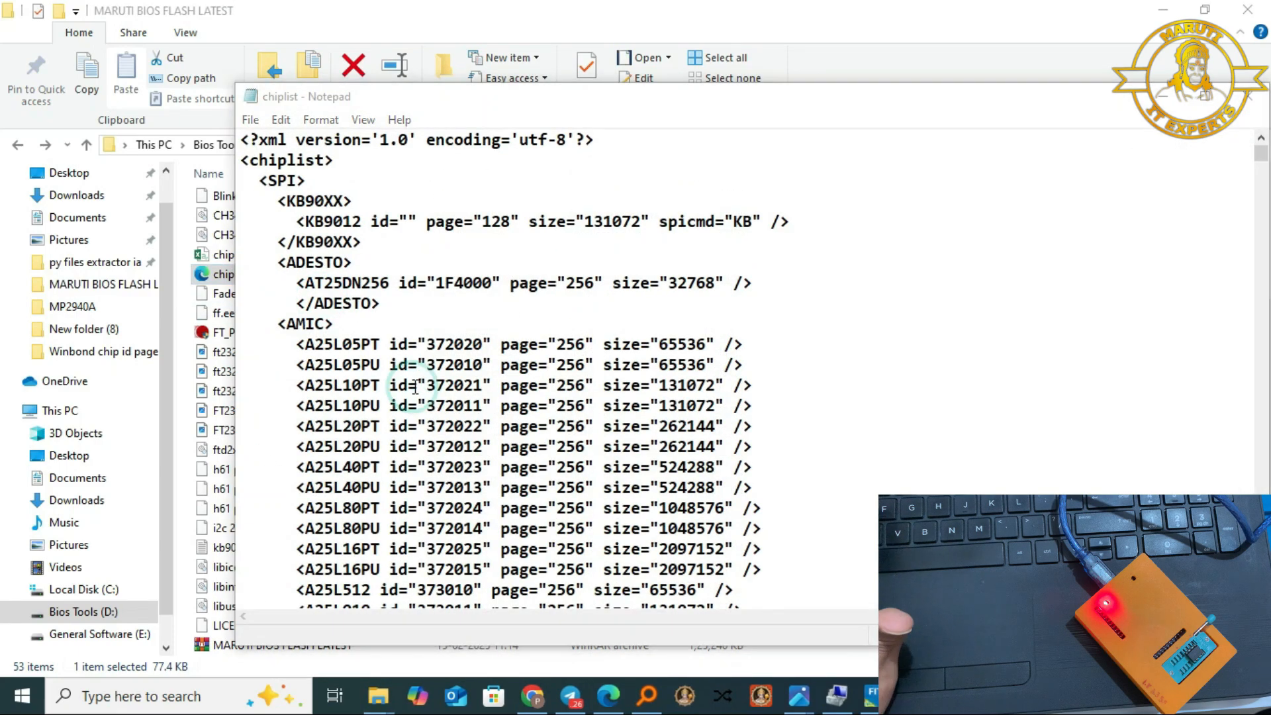
pyautogui.hotkey('ctrl', 'f')
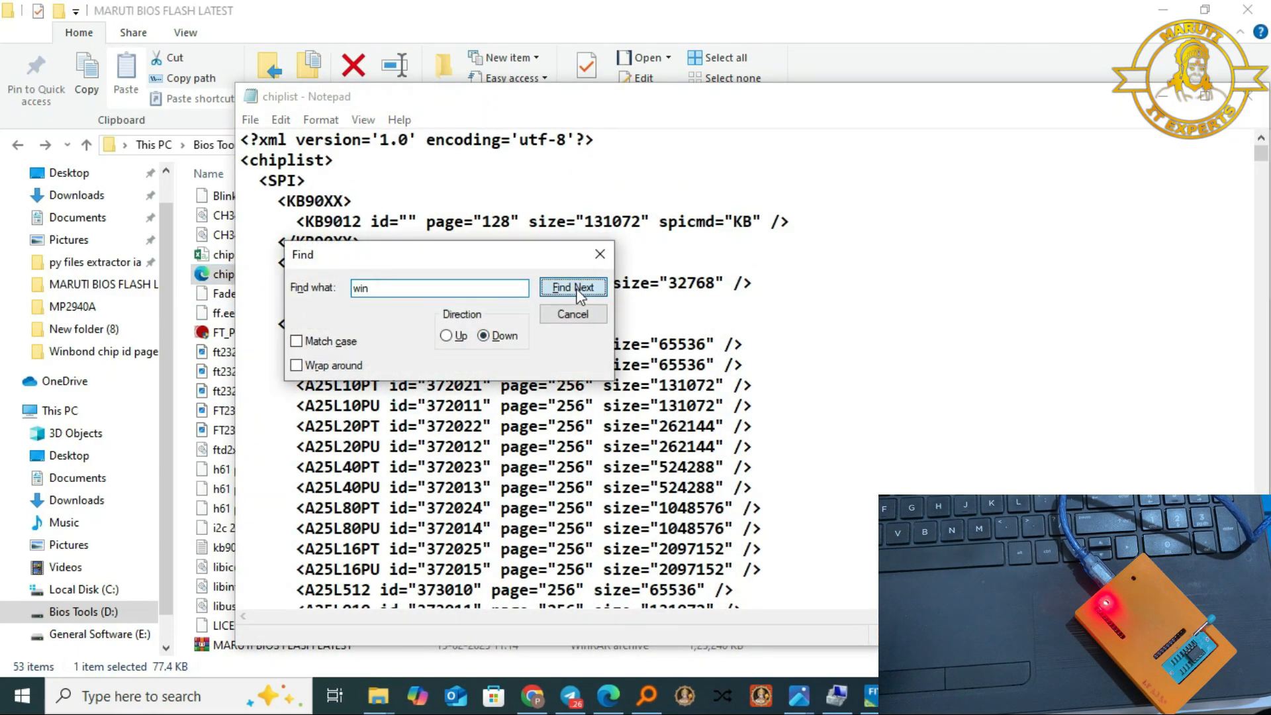
pyautogui.click(573, 287)
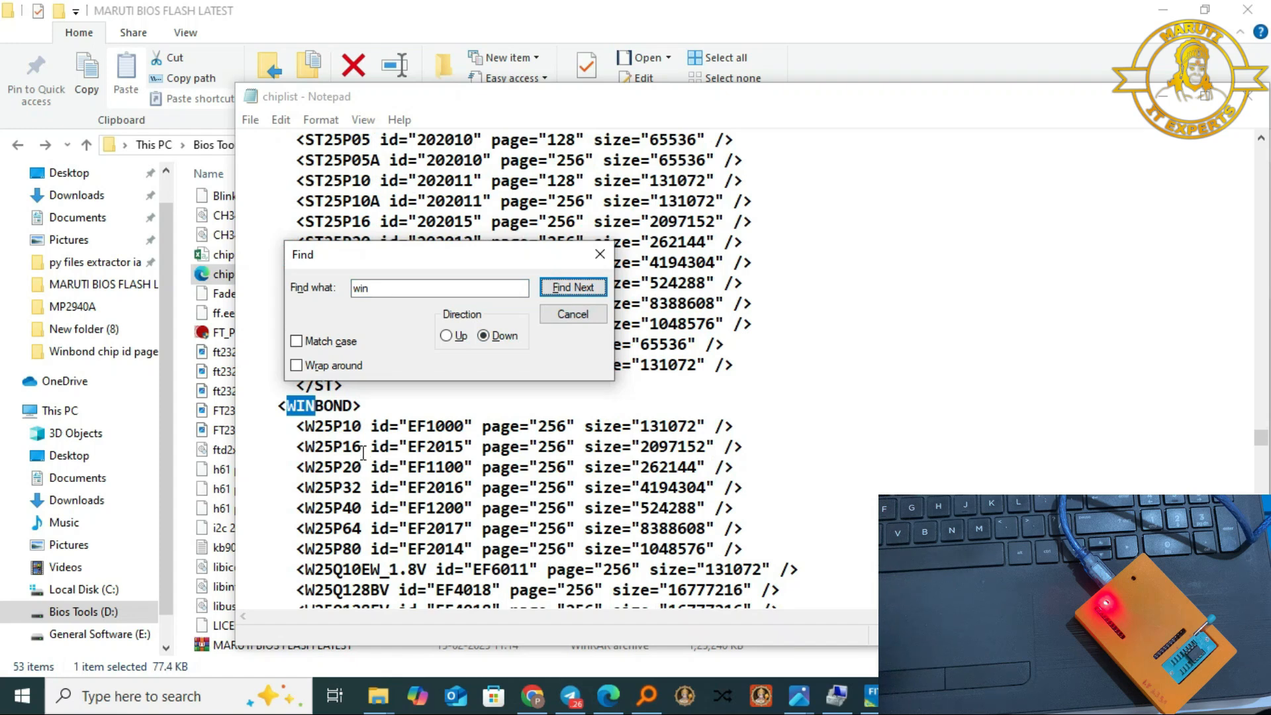
# - Duplicate the W25P10 entry onto a new line directly under the WINBOND tag, indented like the other entries
pyautogui.click(378, 411)
pyautogui.press('Return')
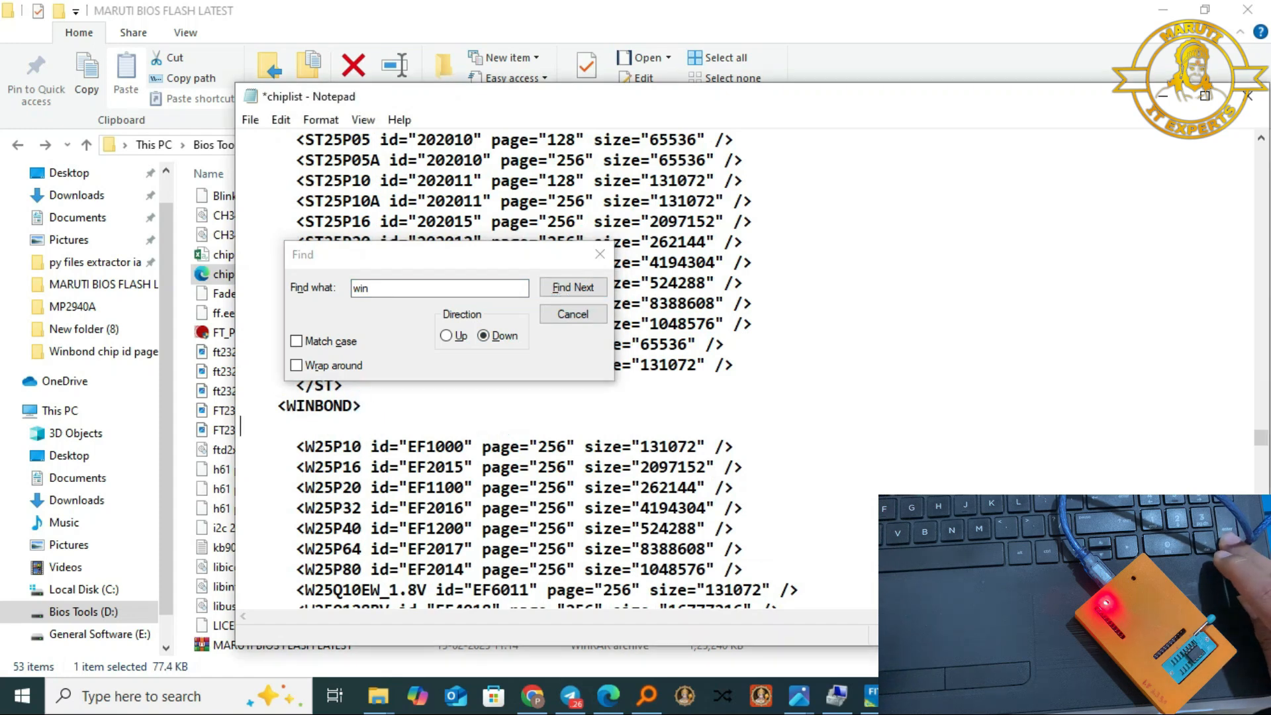
pyautogui.moveTo(297, 445); pyautogui.dragTo(736, 442)
pyautogui.hotkey('ctrl', 'c')
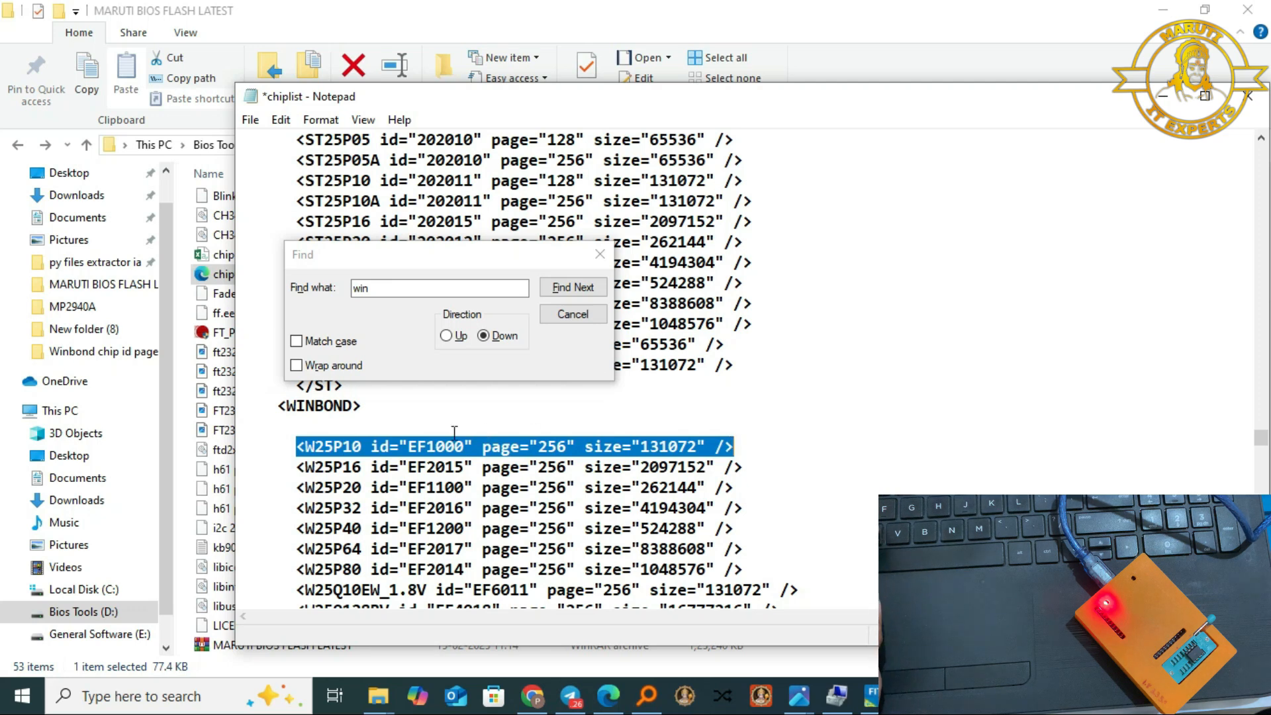
pyautogui.click(315, 427)
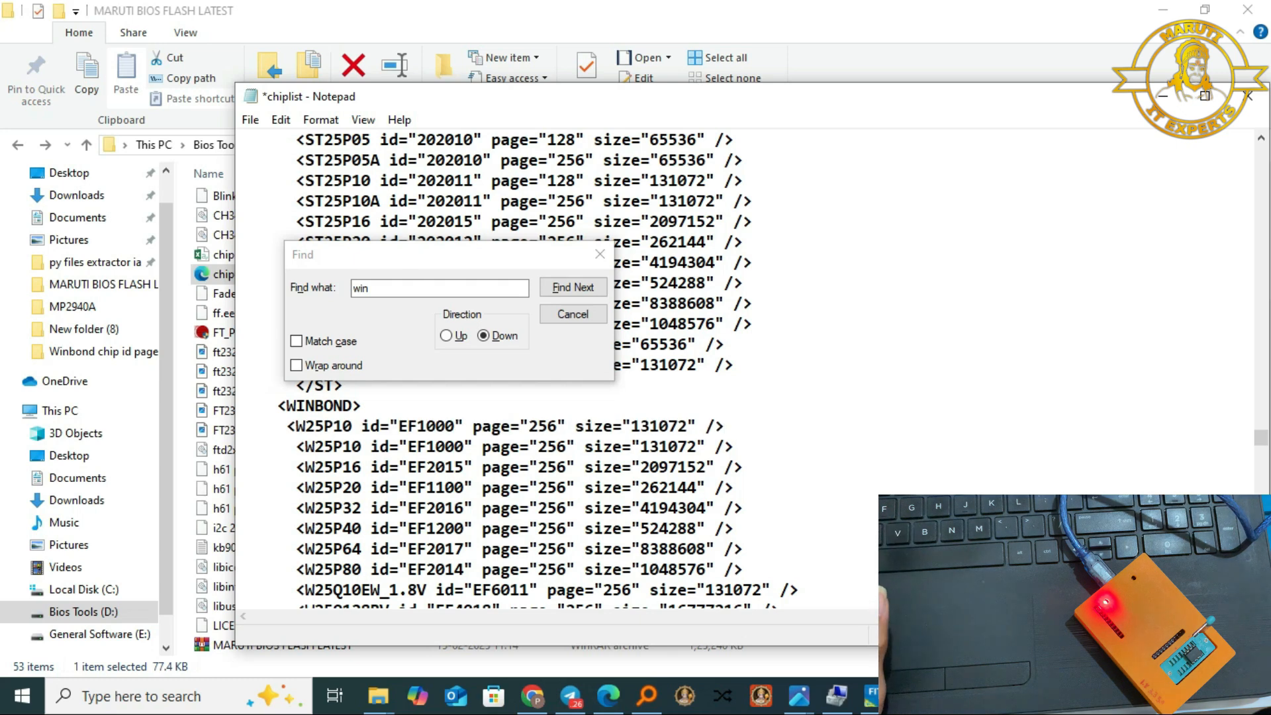
pyautogui.click(286, 427)
pyautogui.hotkey('ctrl', 'v')
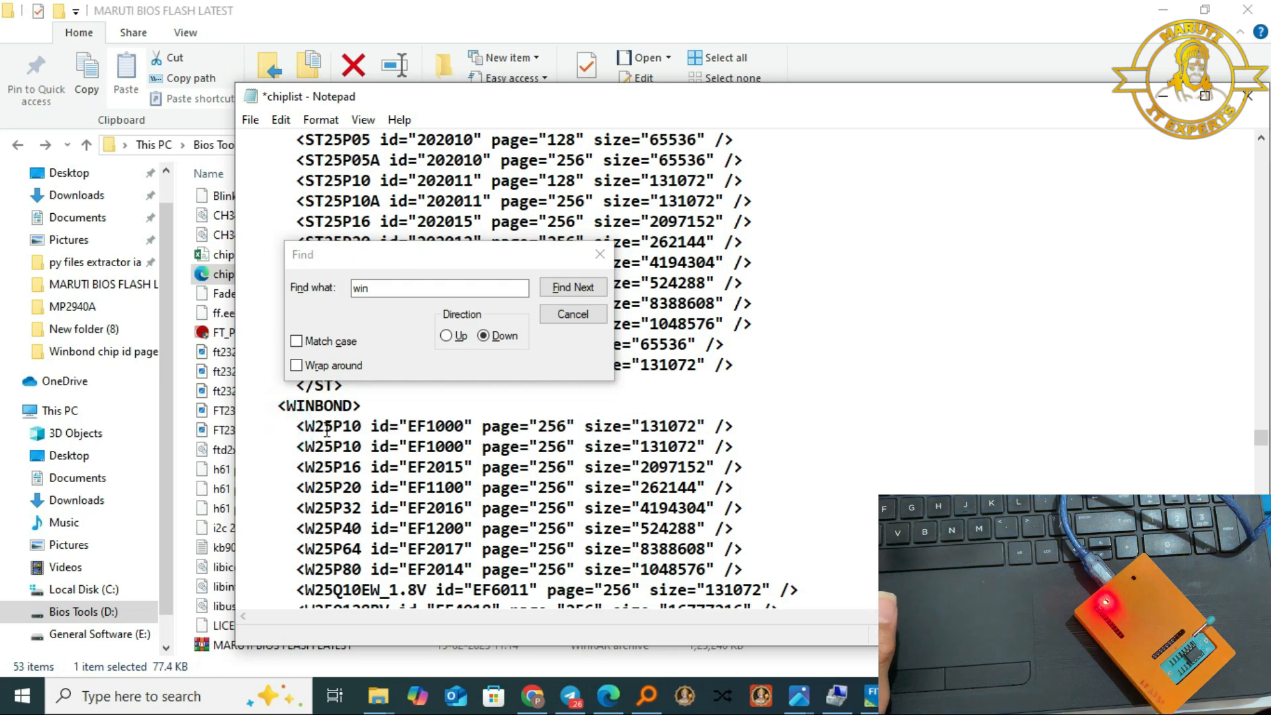
# - Rename the duplicated first WINBOND entry as W25Q32BV
pyautogui.moveTo(334, 427); pyautogui.dragTo(362, 427)
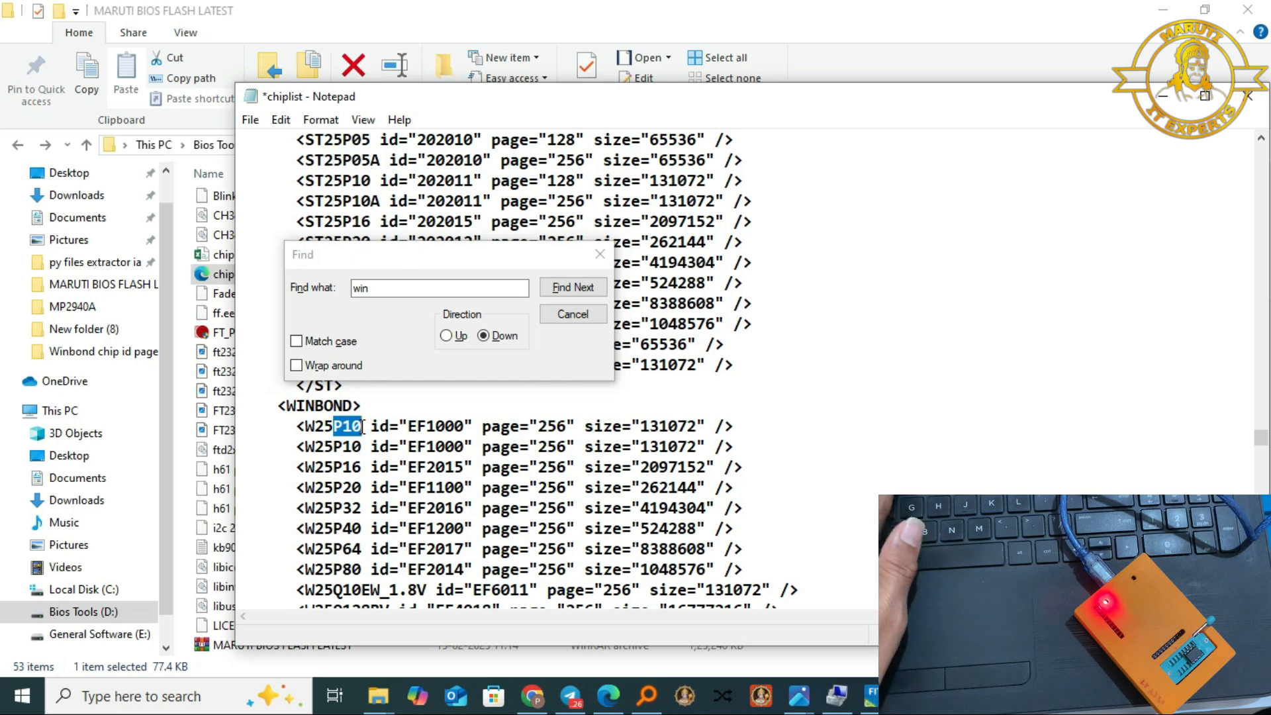
pyautogui.write('Q')
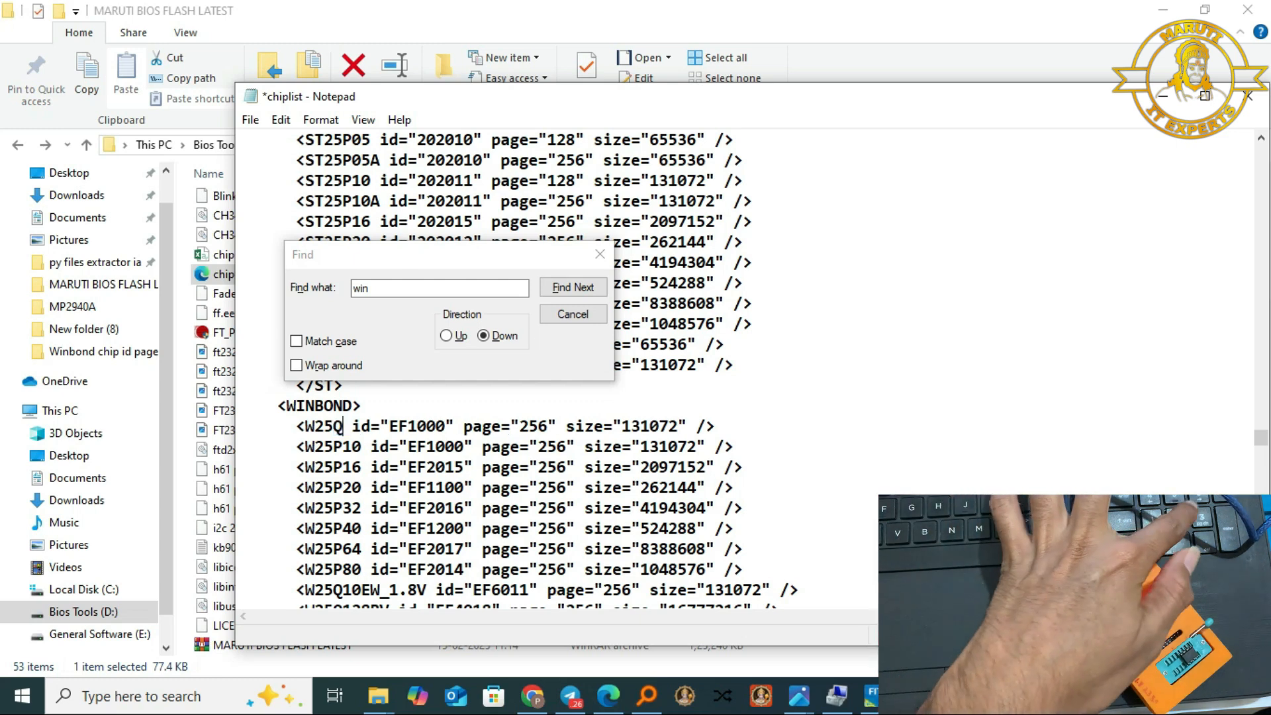
pyautogui.write('32')
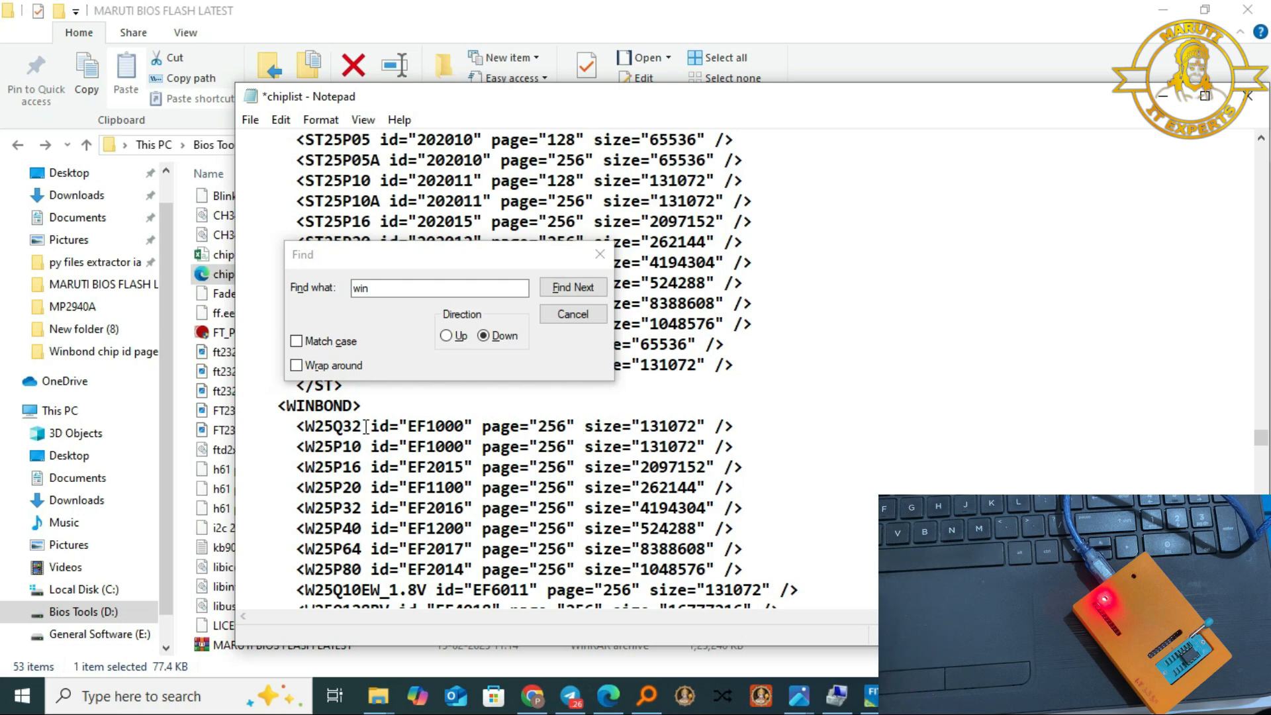
pyautogui.write('BV')
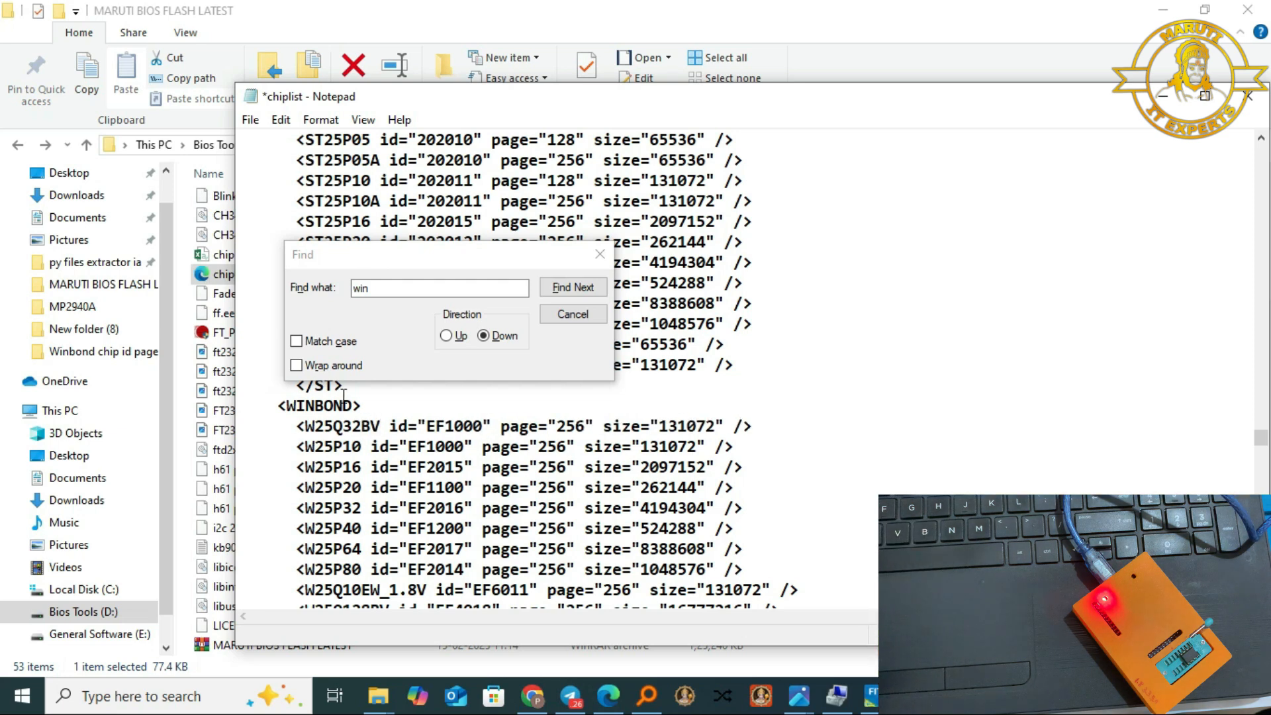
pyautogui.moveTo(450, 430); pyautogui.dragTo(484, 430)
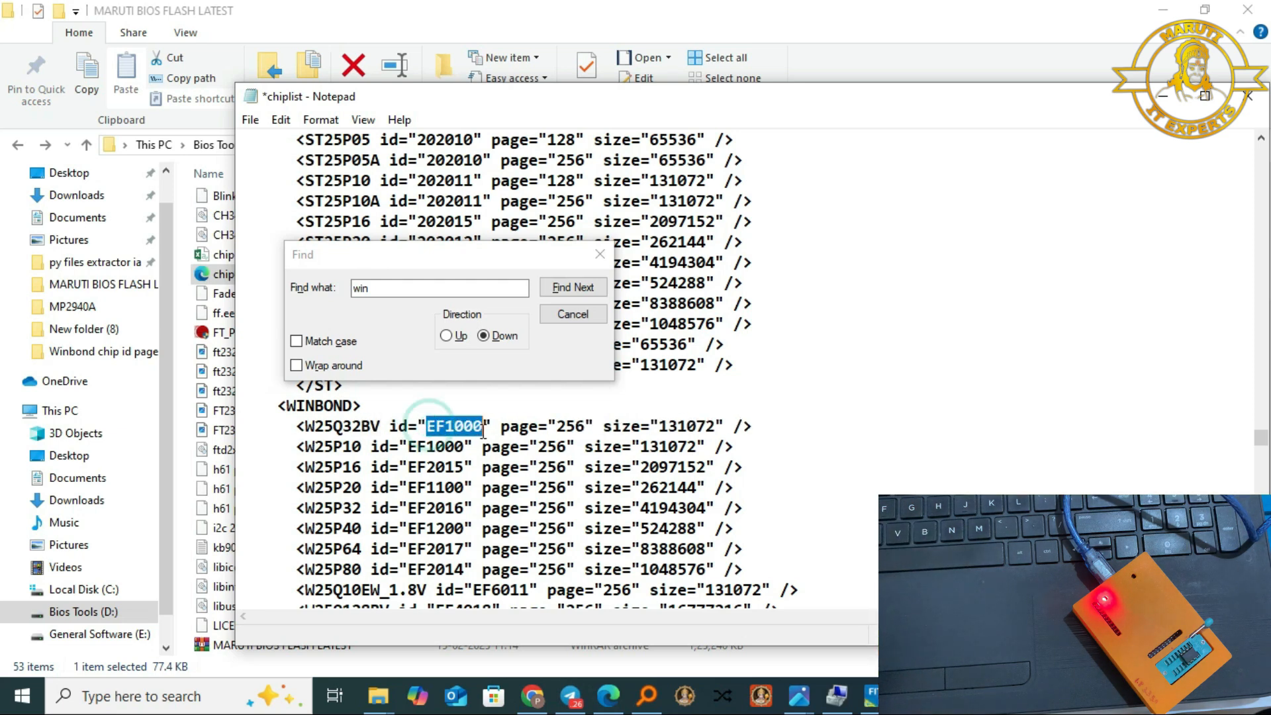
pyautogui.hotkey('ctrl', 'v')
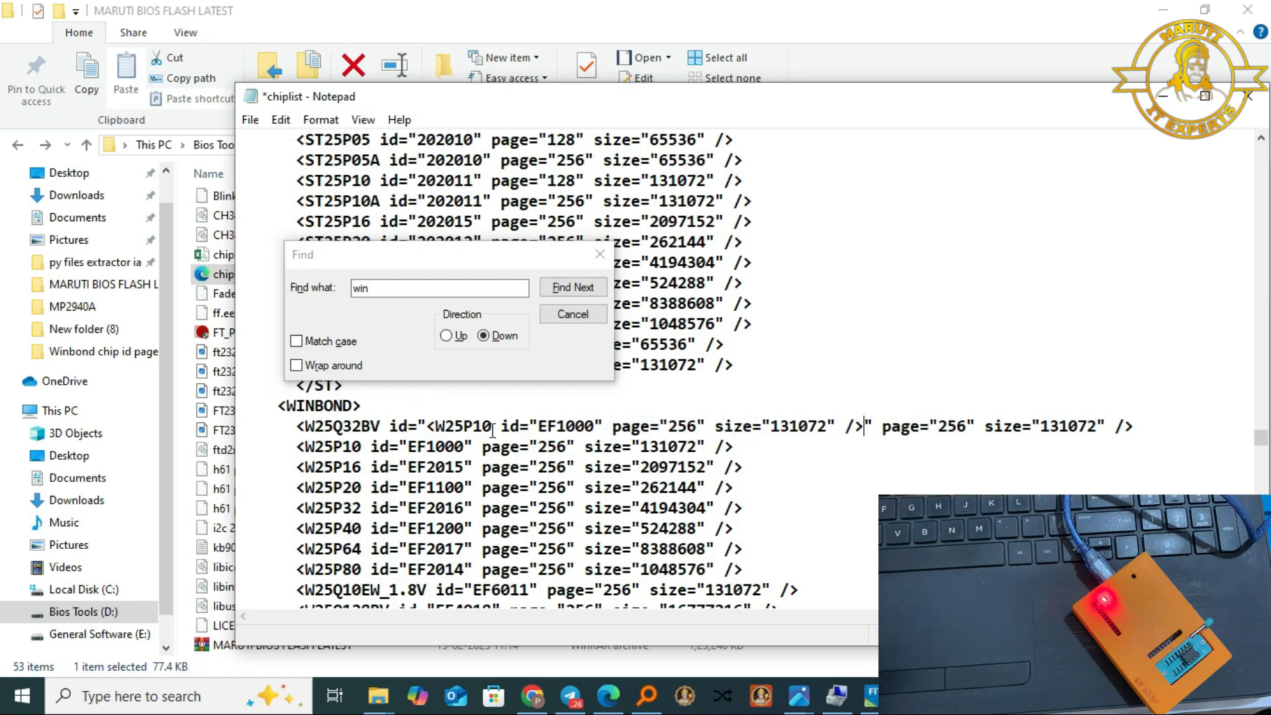
pyautogui.hotkey('ctrl', 'z')
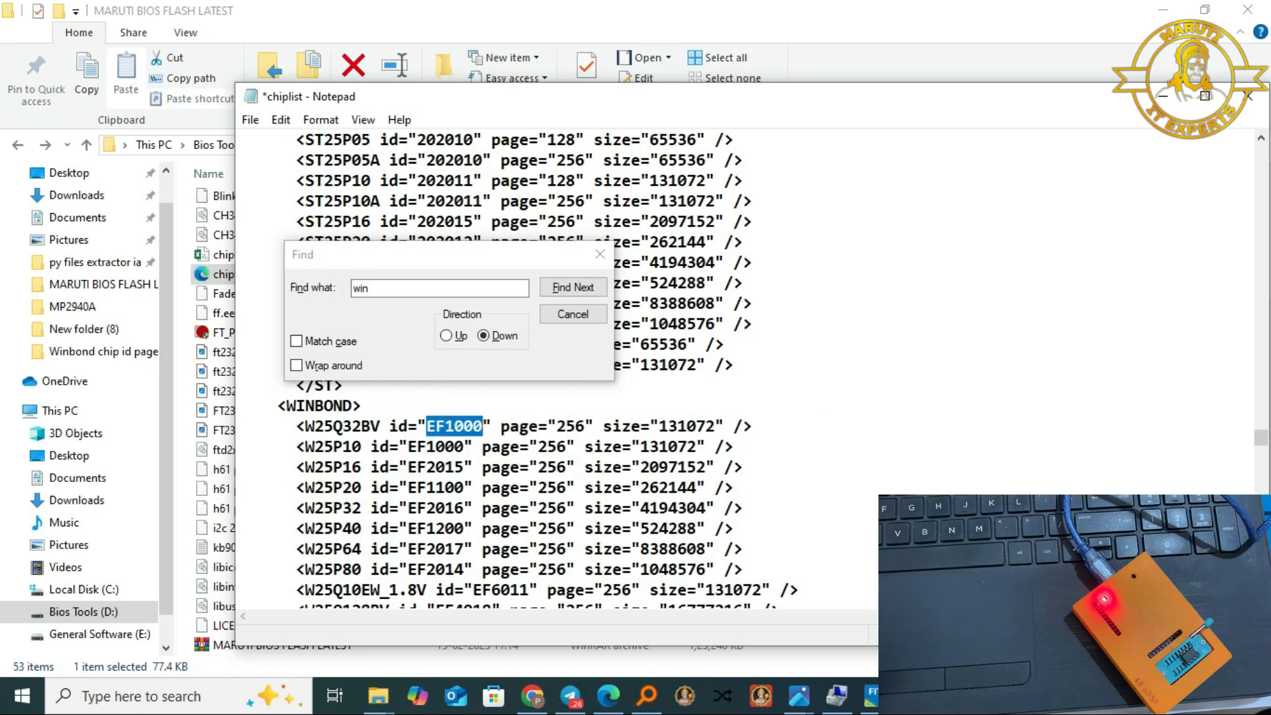
# - Copy the ID(9F) code from the MARUTI BIOS FLASH log and set the W25Q32BV entry's id to EF4016 in chiplist
pyautogui.hotkey('alt', 'Tab')
pyautogui.rightClick(302, 561)
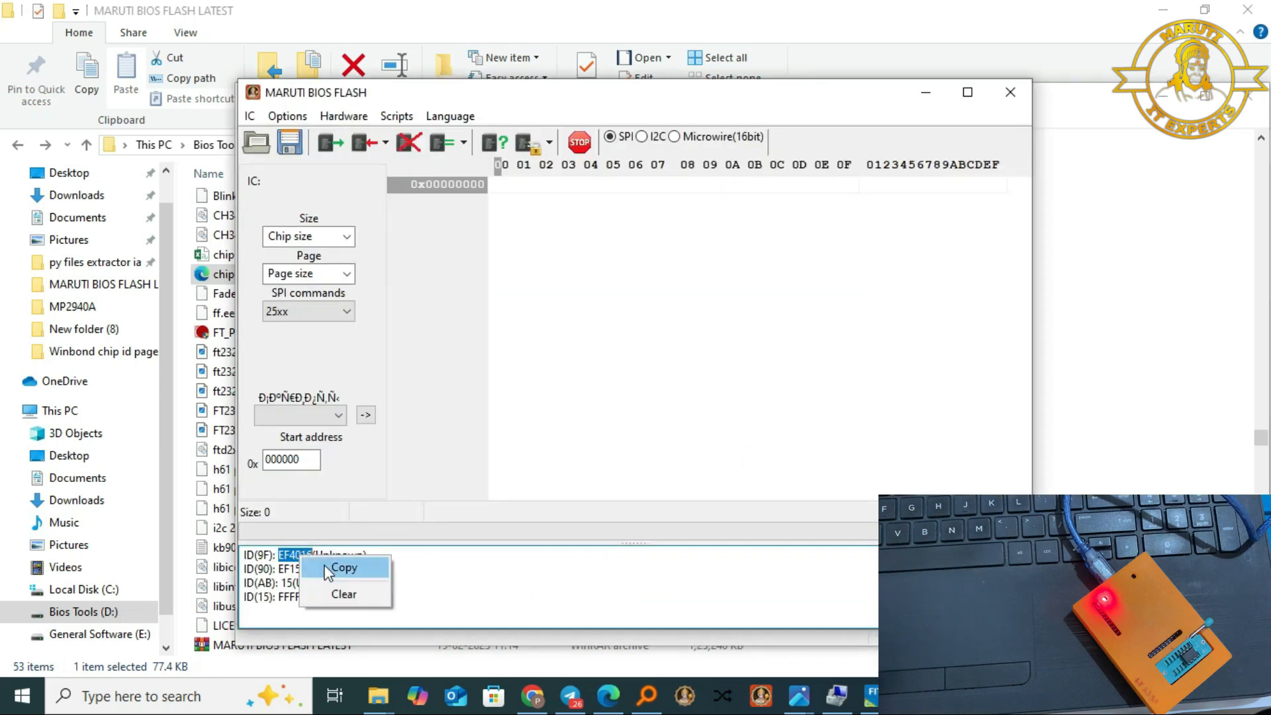
pyautogui.click(334, 568)
pyautogui.click(497, 141)
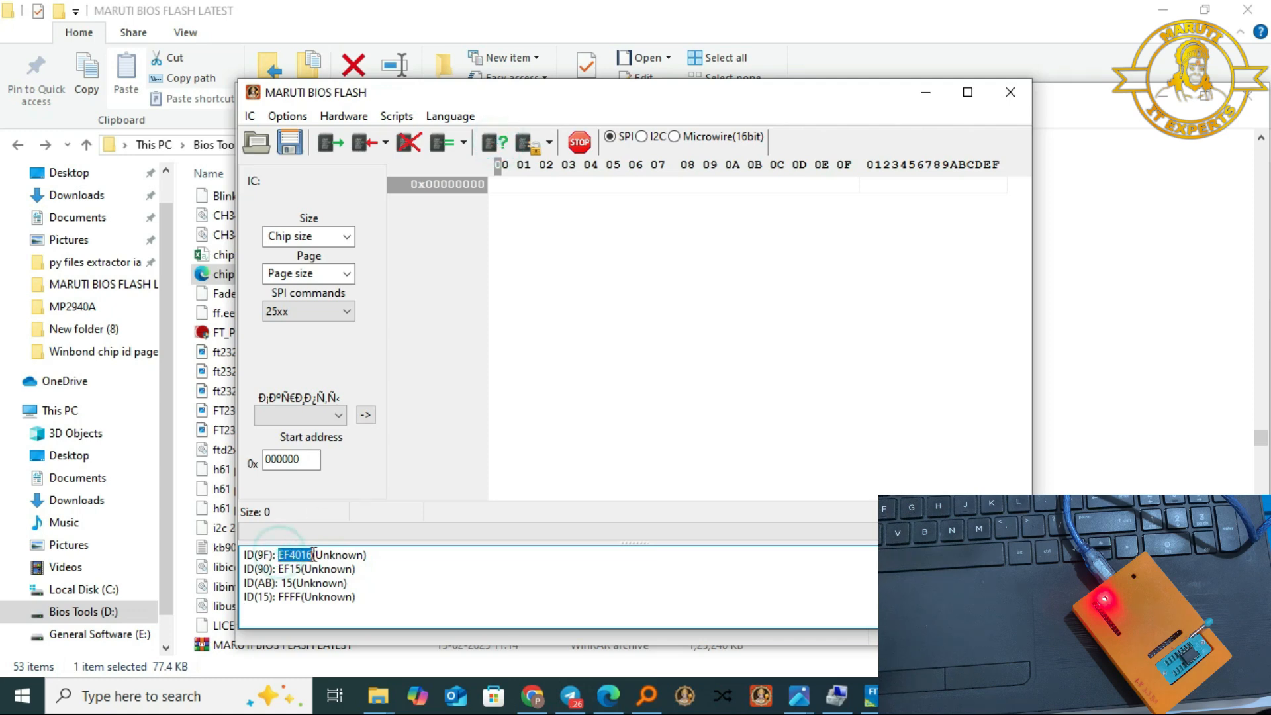
pyautogui.click(926, 92)
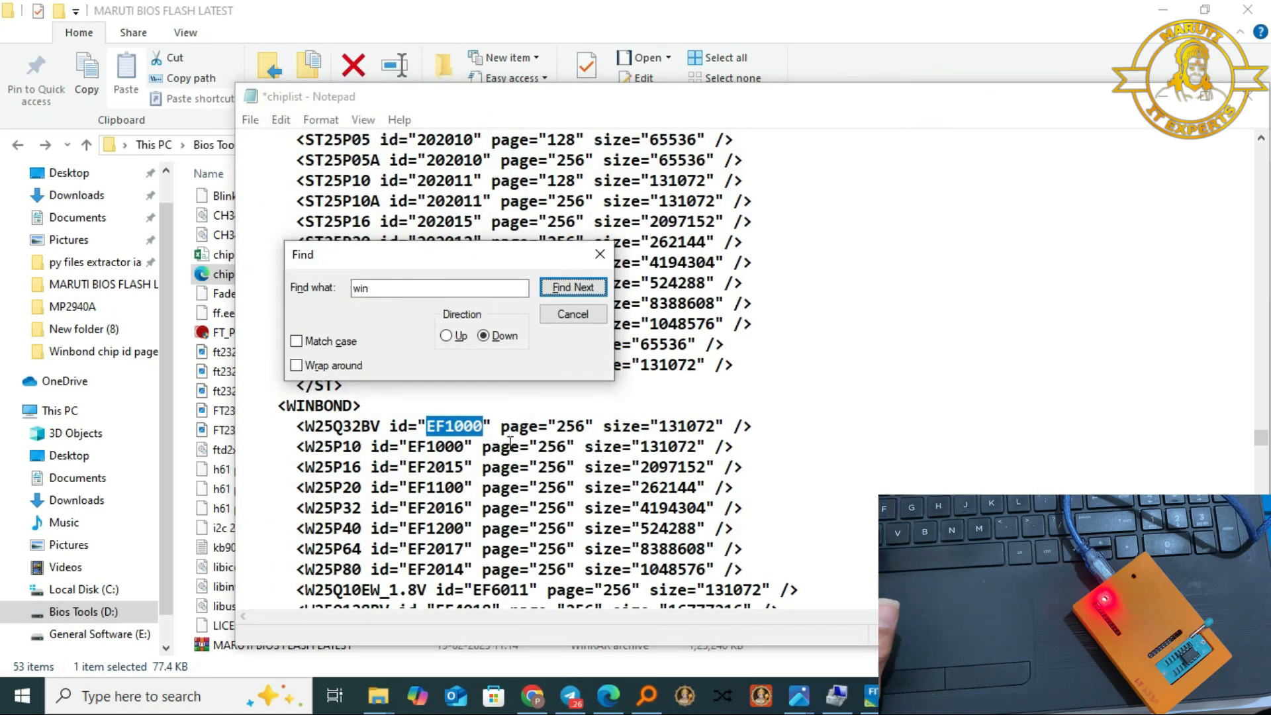
pyautogui.doubleClick(431, 424)
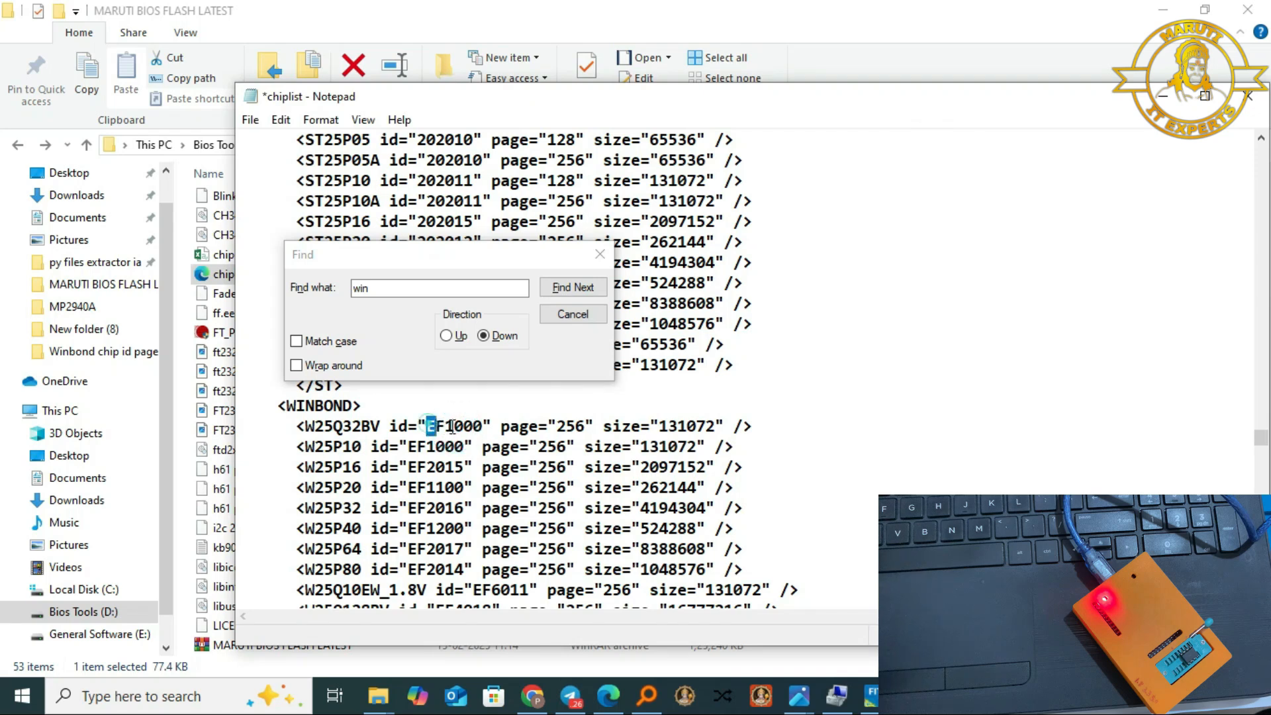
pyautogui.write('EF4016')
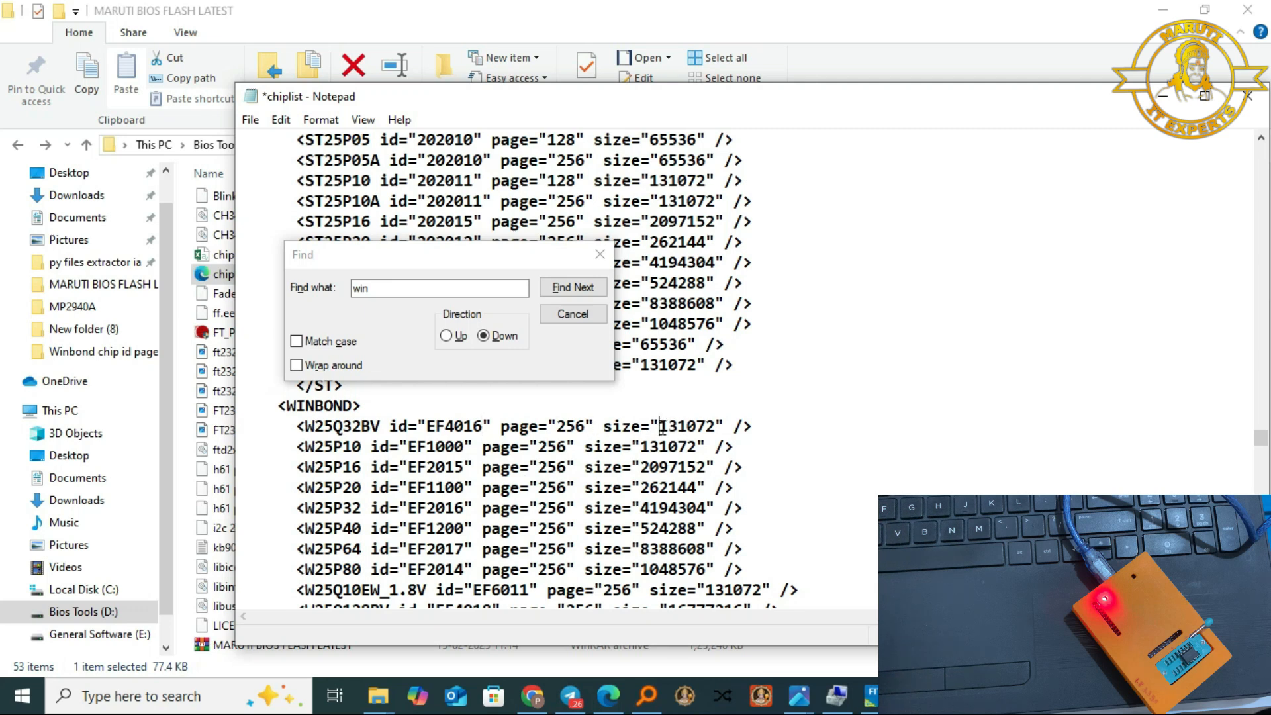
# - Set the W25Q32BV entry's size to 4194304, copied from the W25P32 entry, and save the chiplist file
pyautogui.moveTo(703, 428); pyautogui.dragTo(716, 427)
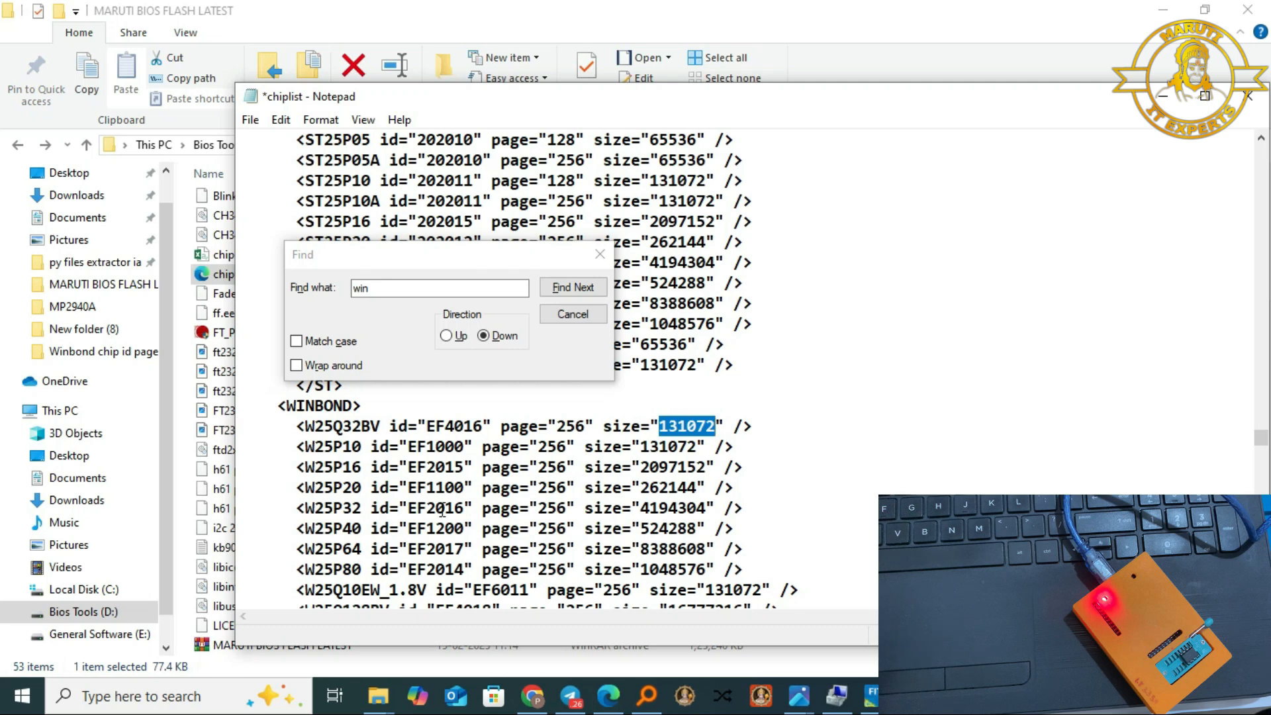
pyautogui.moveTo(636, 510); pyautogui.dragTo(705, 509)
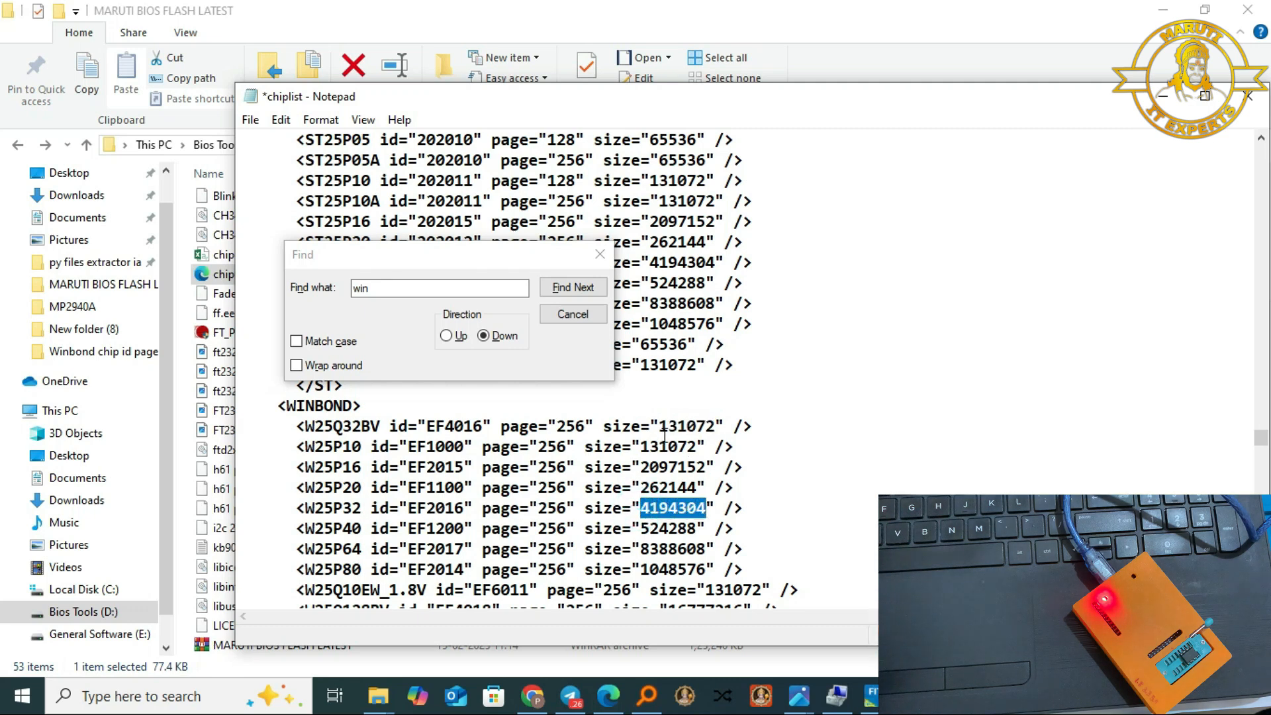
pyautogui.moveTo(660, 426); pyautogui.dragTo(717, 428)
pyautogui.hotkey('ctrl', 'v')
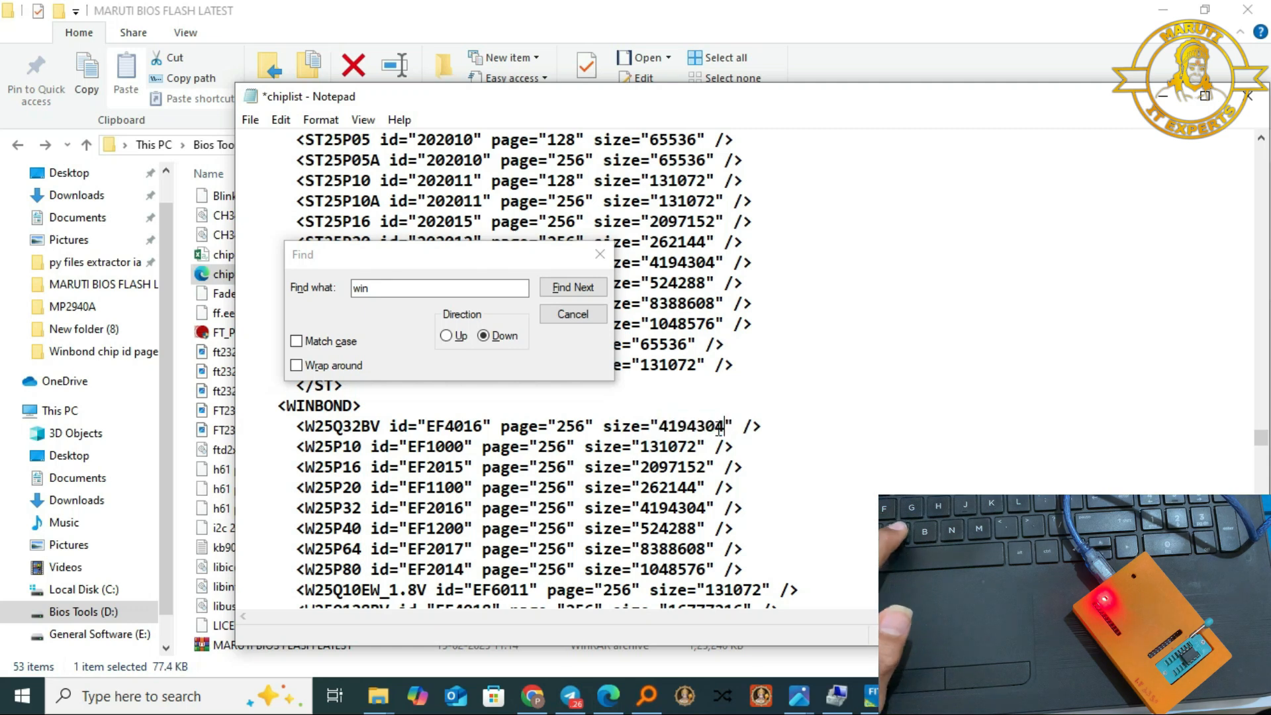
pyautogui.click(251, 120)
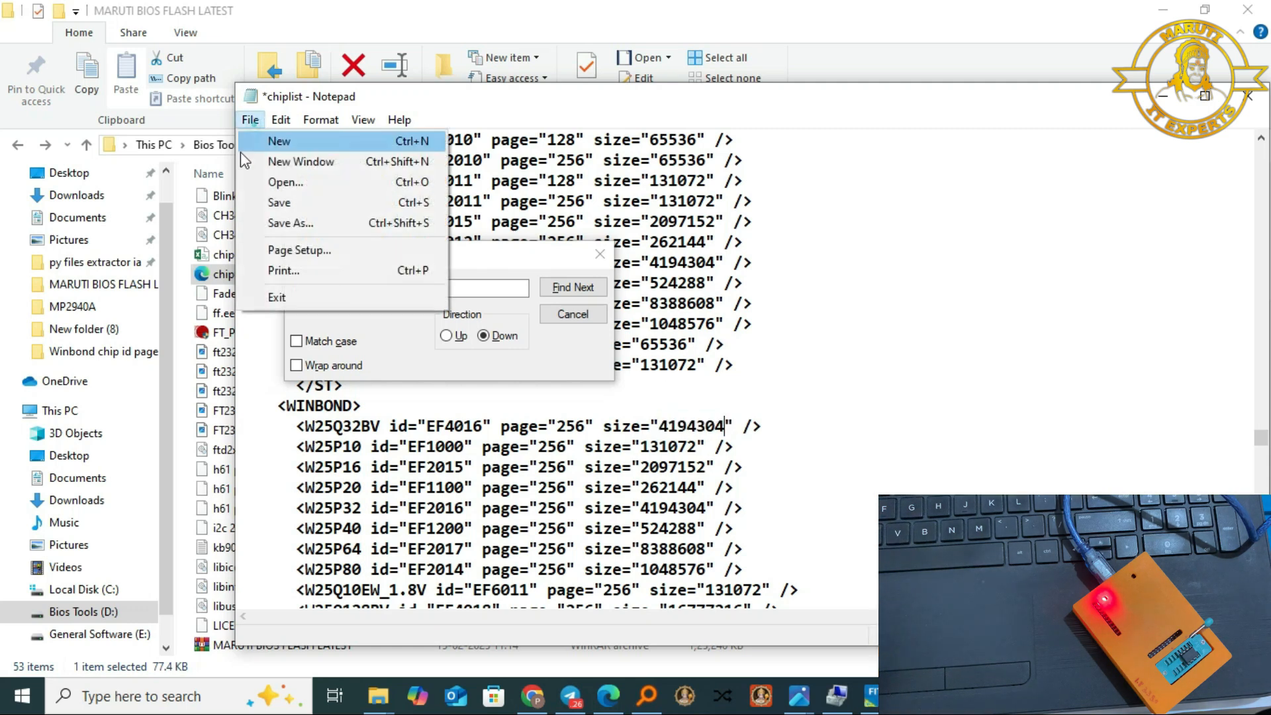
pyautogui.click(261, 202)
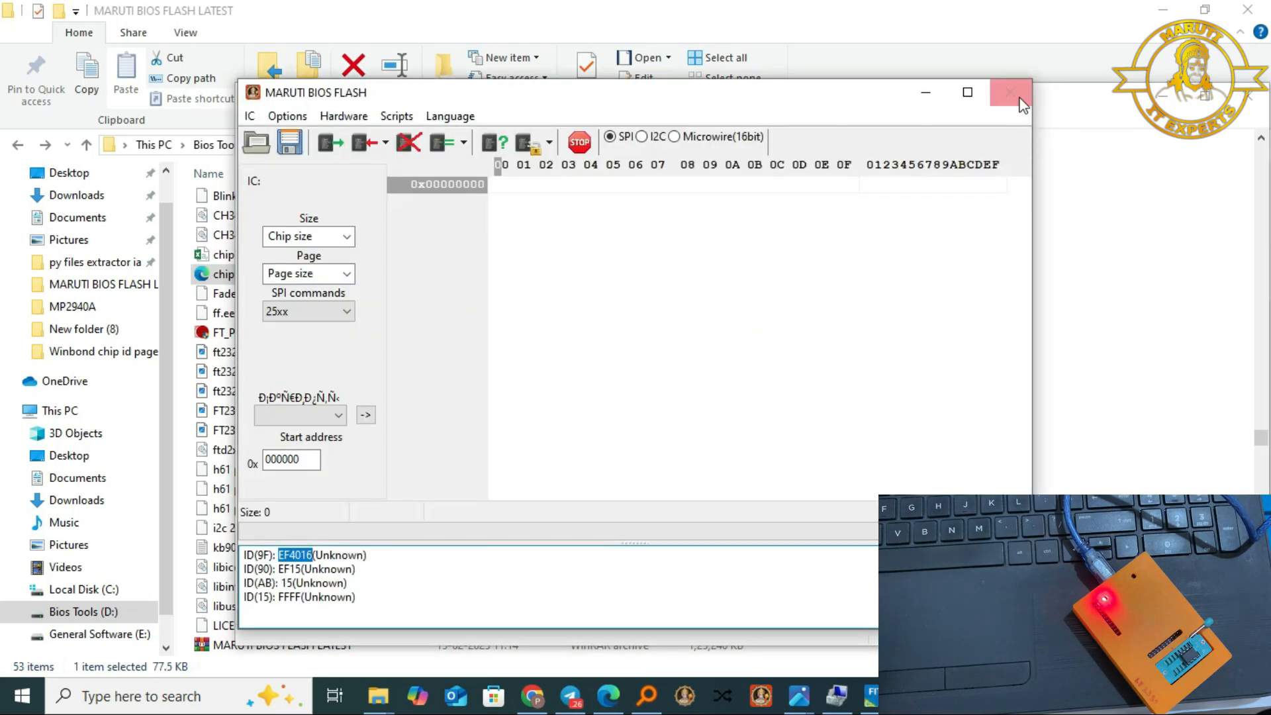
# - Restart MARUTI BIOS FLASH from its folder and read the inserted chip's ID
pyautogui.click(1013, 90)
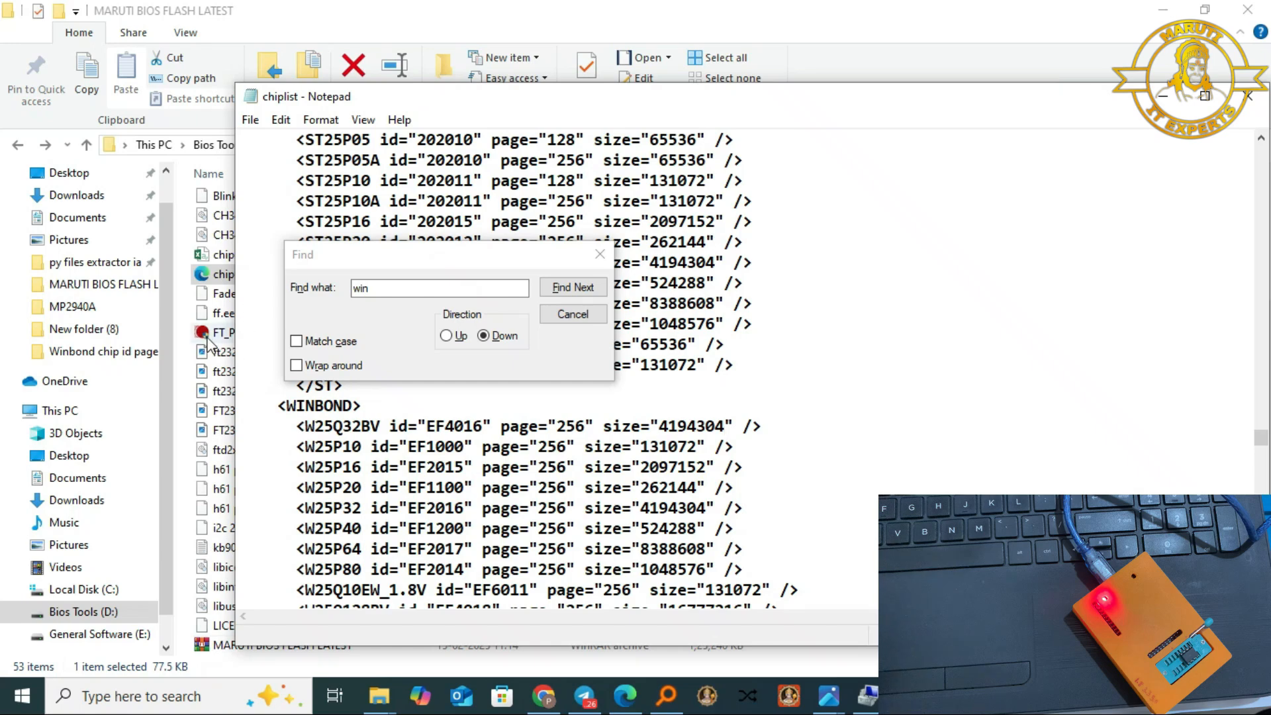
pyautogui.scroll(-4, 212, 417)
pyautogui.doubleClick(205, 431)
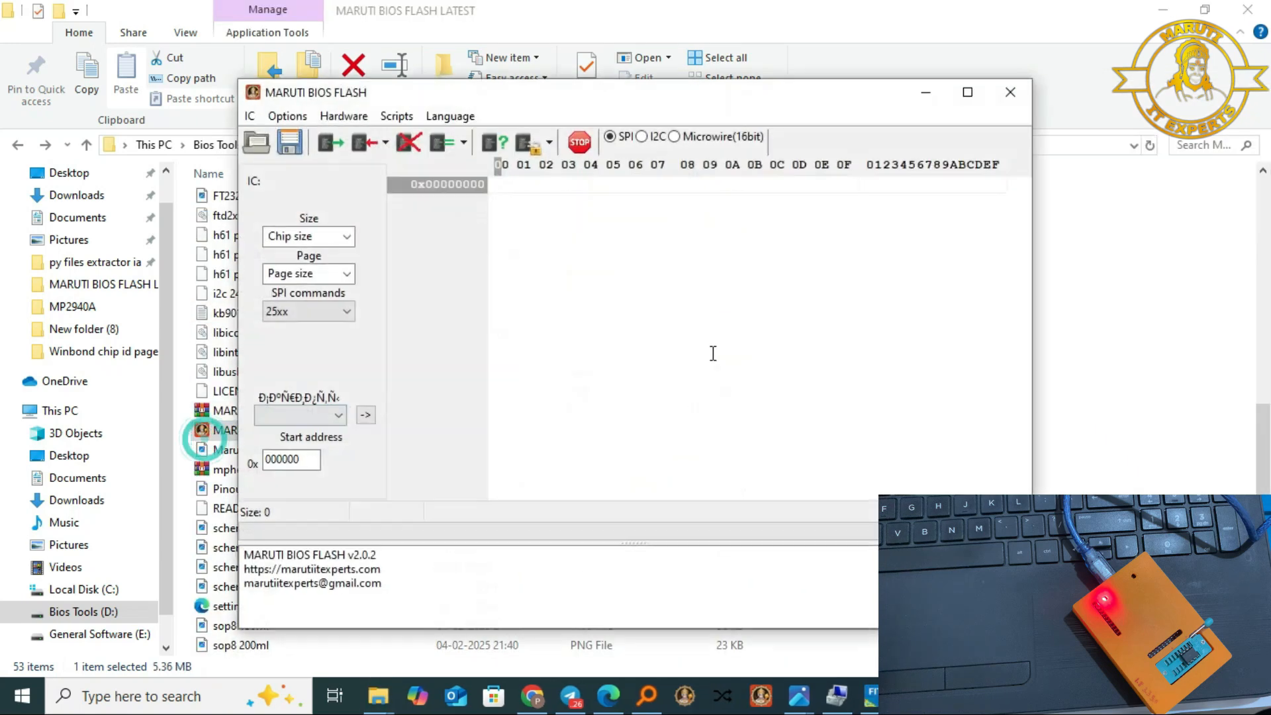
pyautogui.click(495, 142)
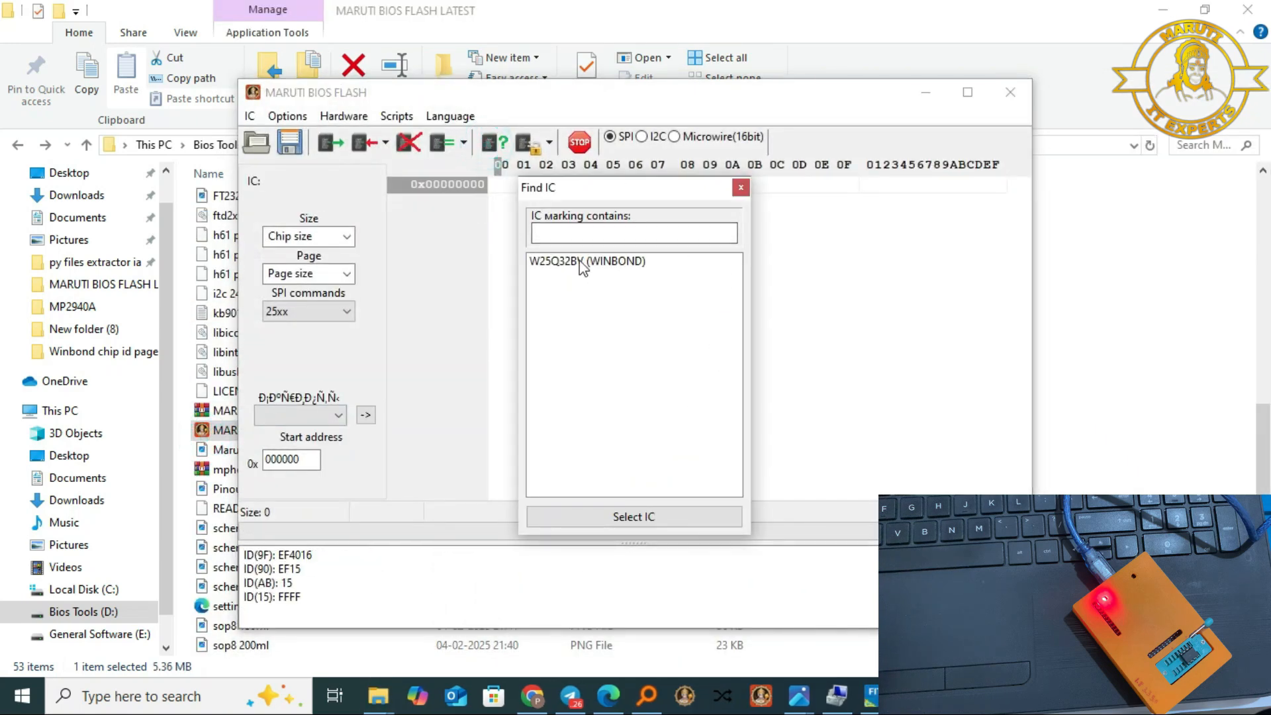
# - Select W25Q32BV (WINBOND) as the detected IC and read the chip's memory
pyautogui.click(614, 264)
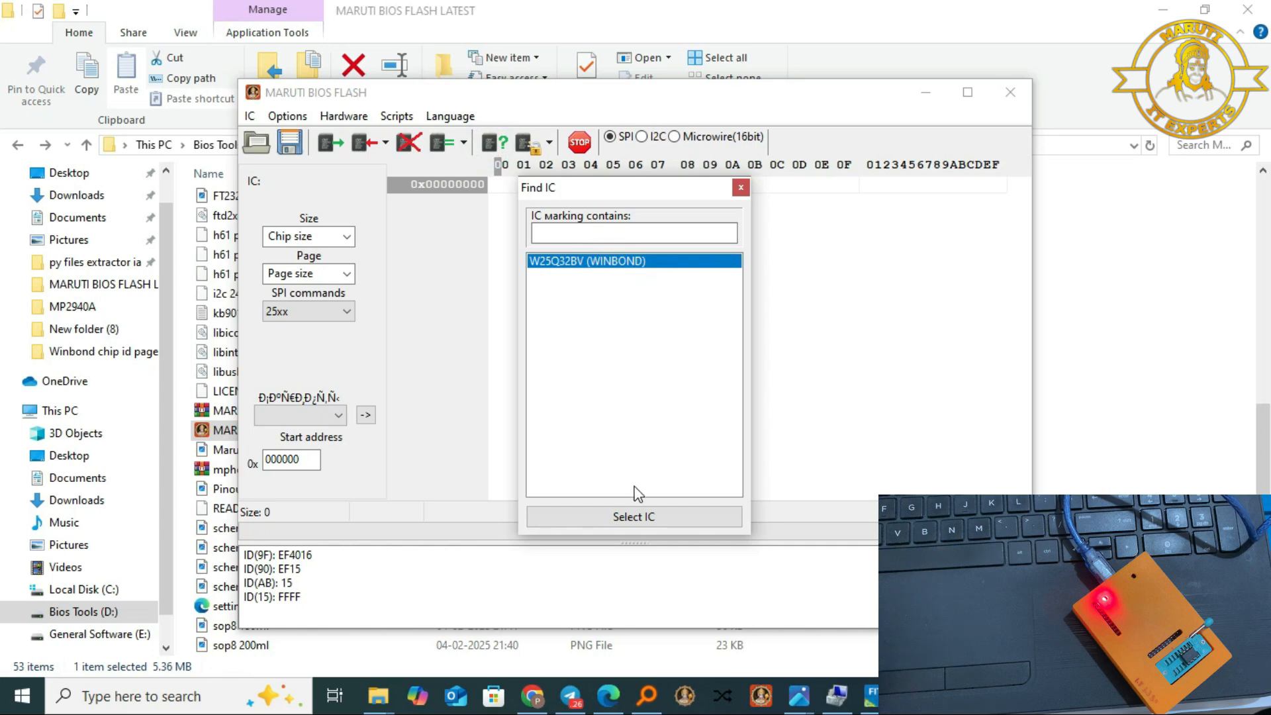
pyautogui.click(627, 519)
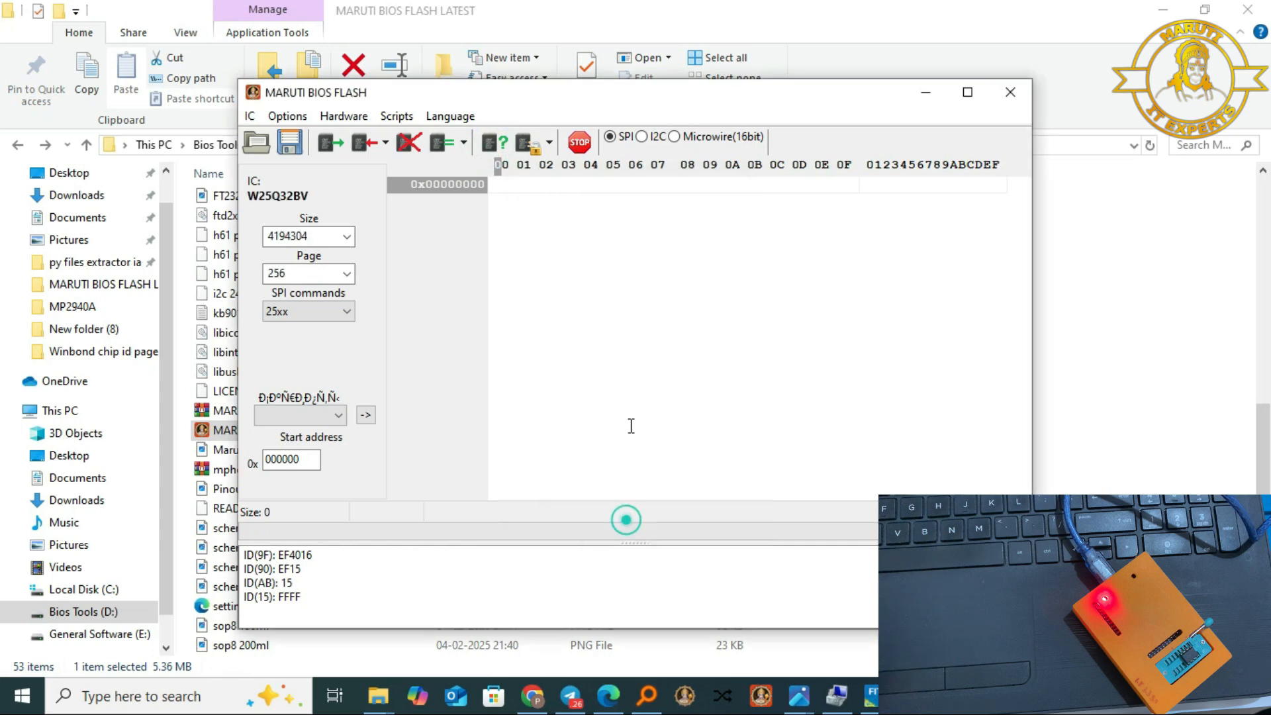
pyautogui.click(330, 144)
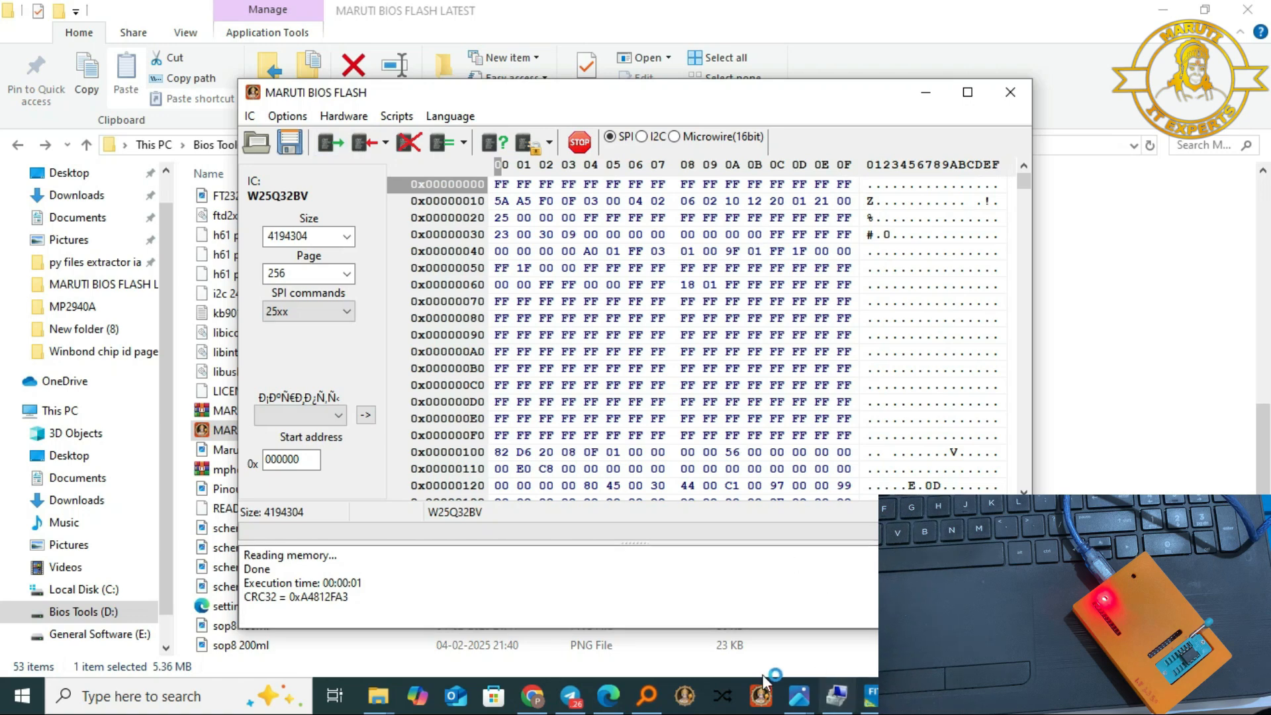
# - Switch to chiplist in Notepad, rename the W25Q32BV entry as W25Q77BV and save the file
pyautogui.click(613, 695)
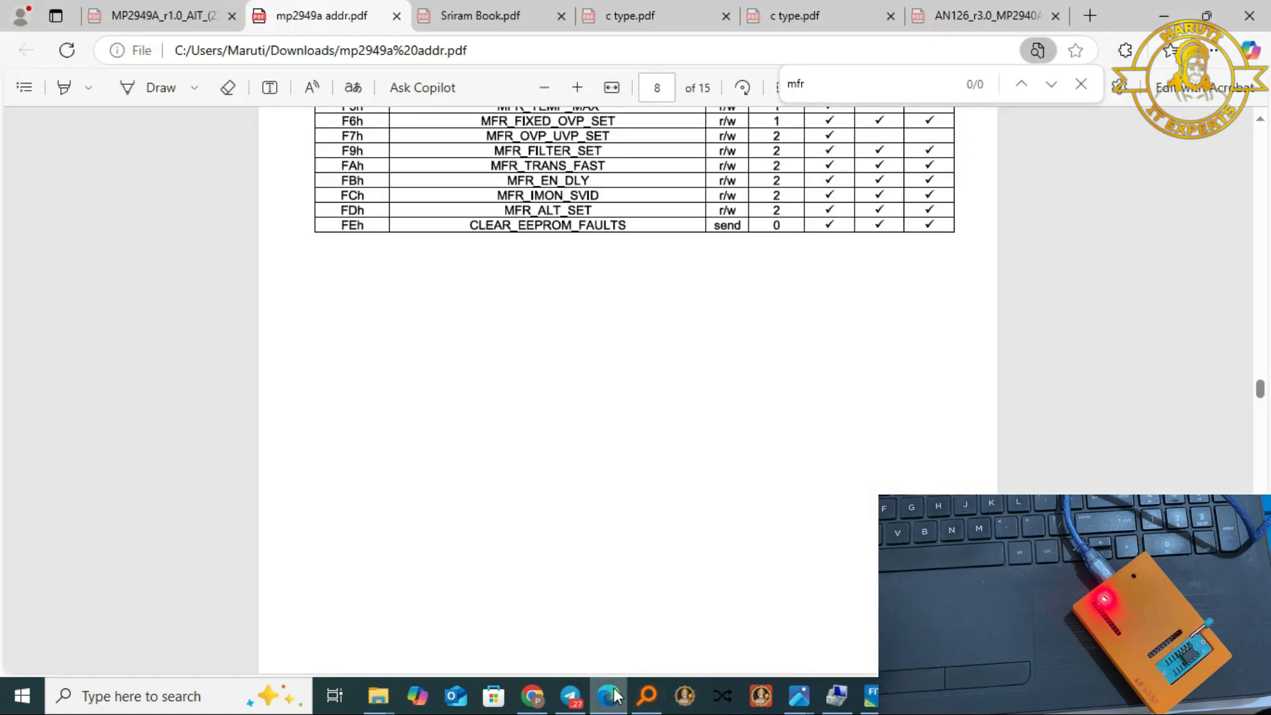
pyautogui.click(613, 695)
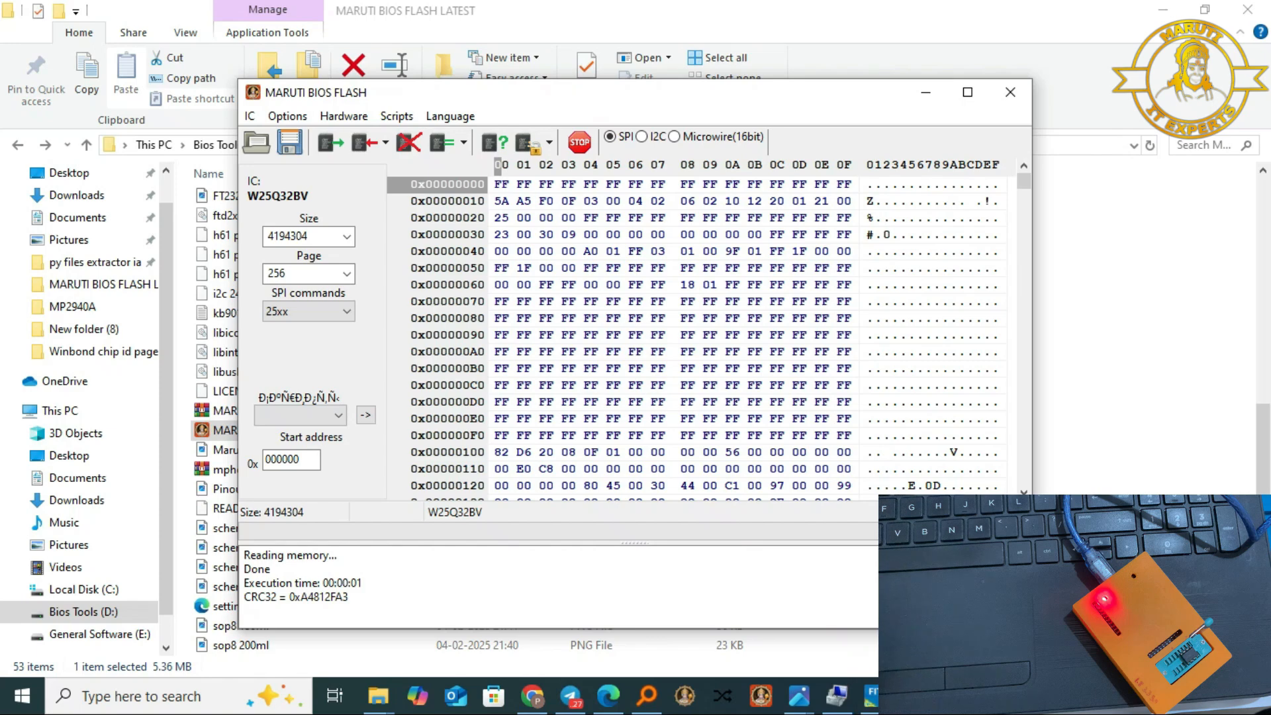
pyautogui.click(913, 695)
pyautogui.scroll(1, 381, 453)
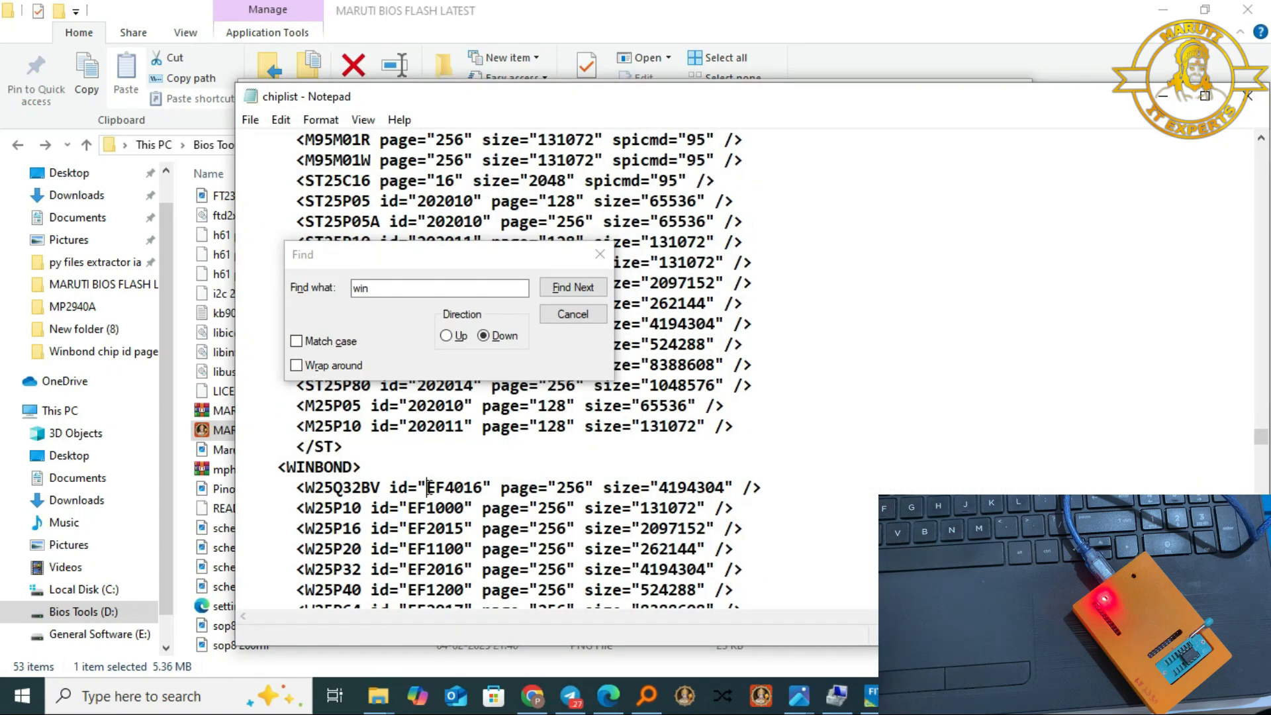
pyautogui.click(582, 488)
pyautogui.moveTo(658, 488); pyautogui.dragTo(744, 487)
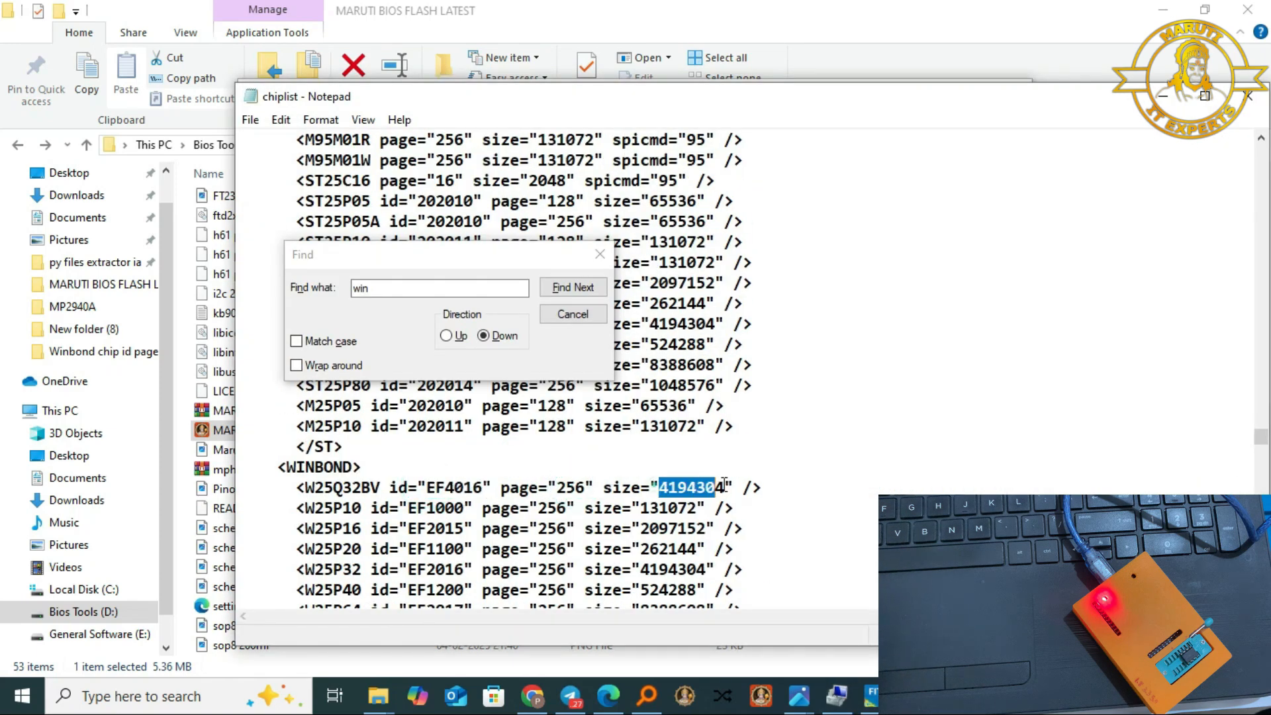
pyautogui.moveTo(396, 491); pyautogui.dragTo(807, 467)
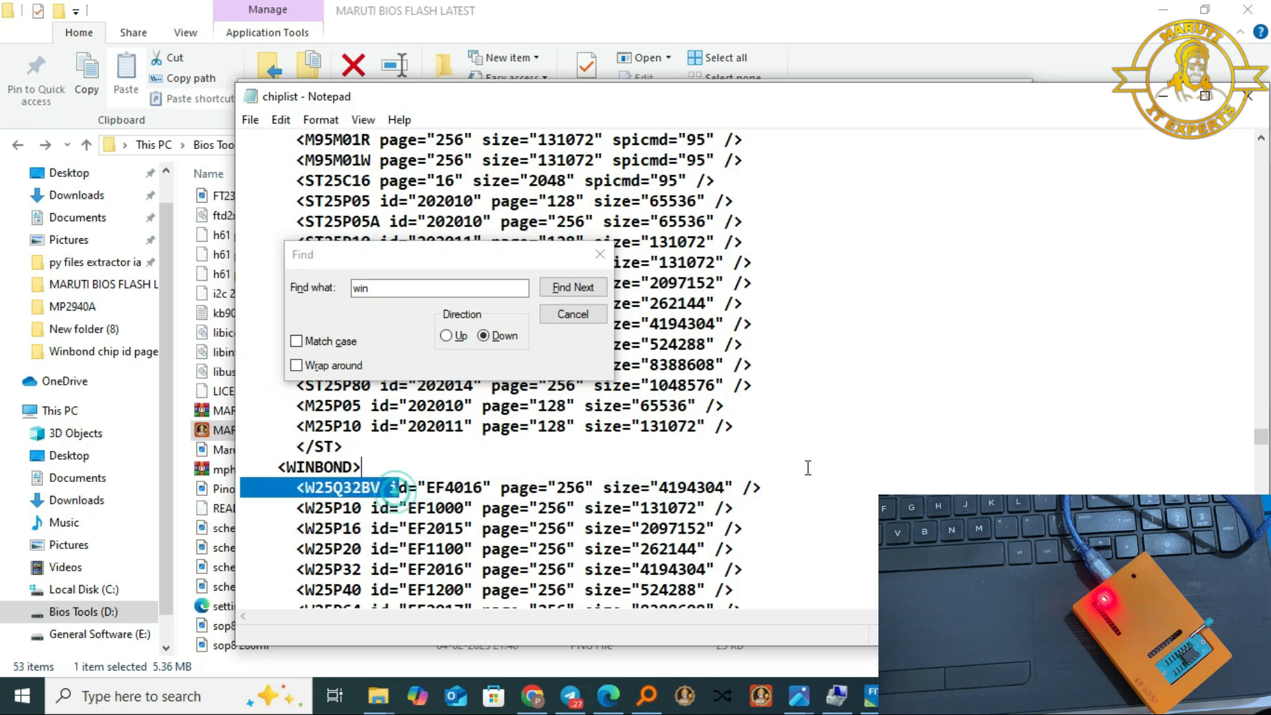
pyautogui.click(333, 487)
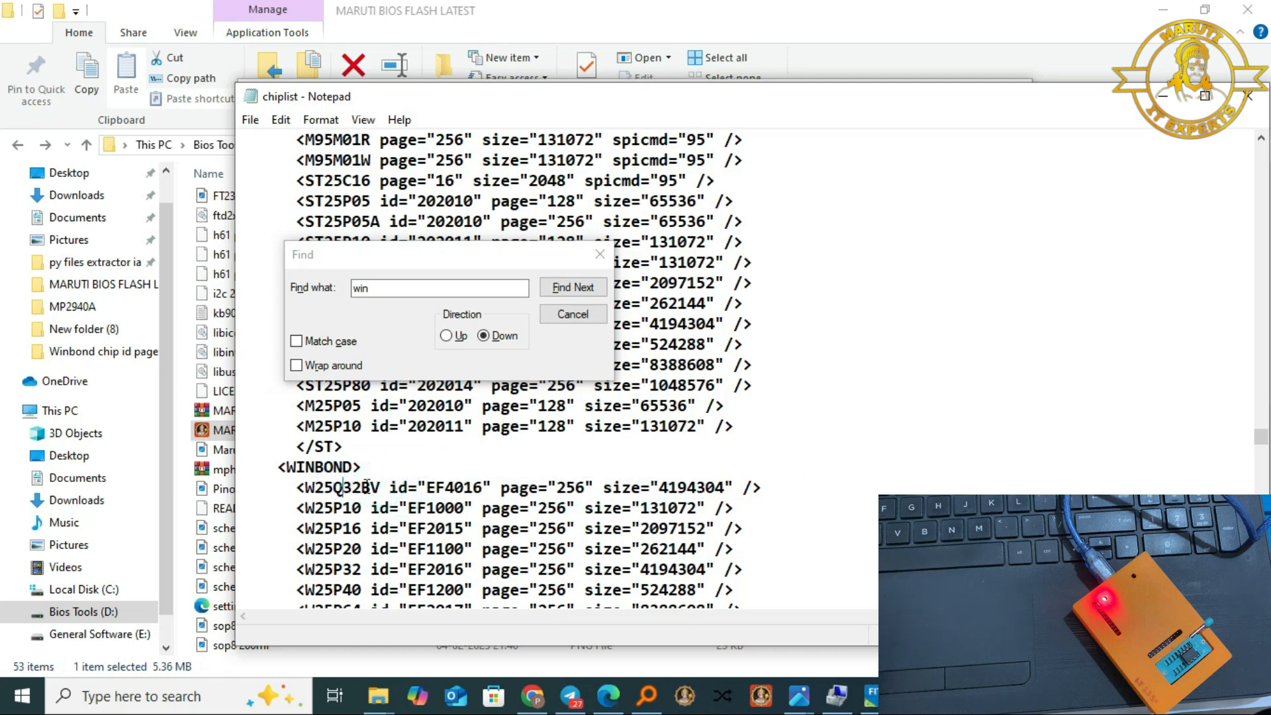
pyautogui.moveTo(344, 487); pyautogui.dragTo(366, 487)
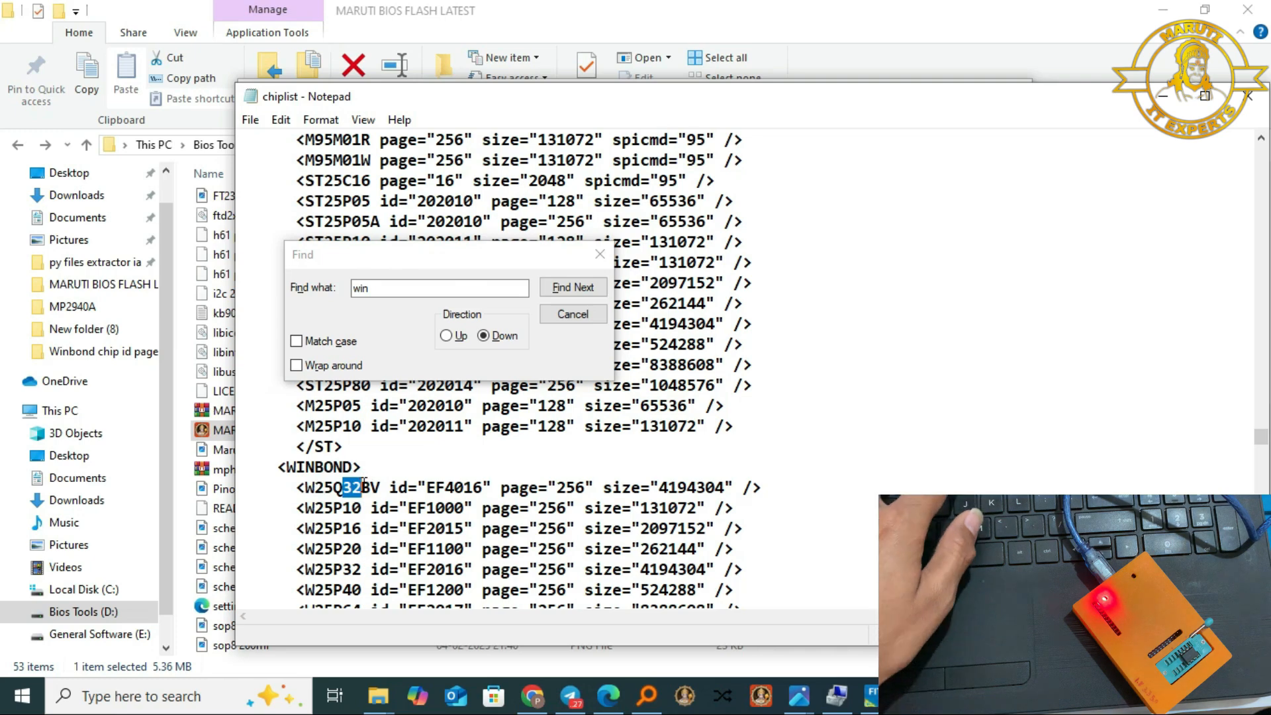
pyautogui.write('77')
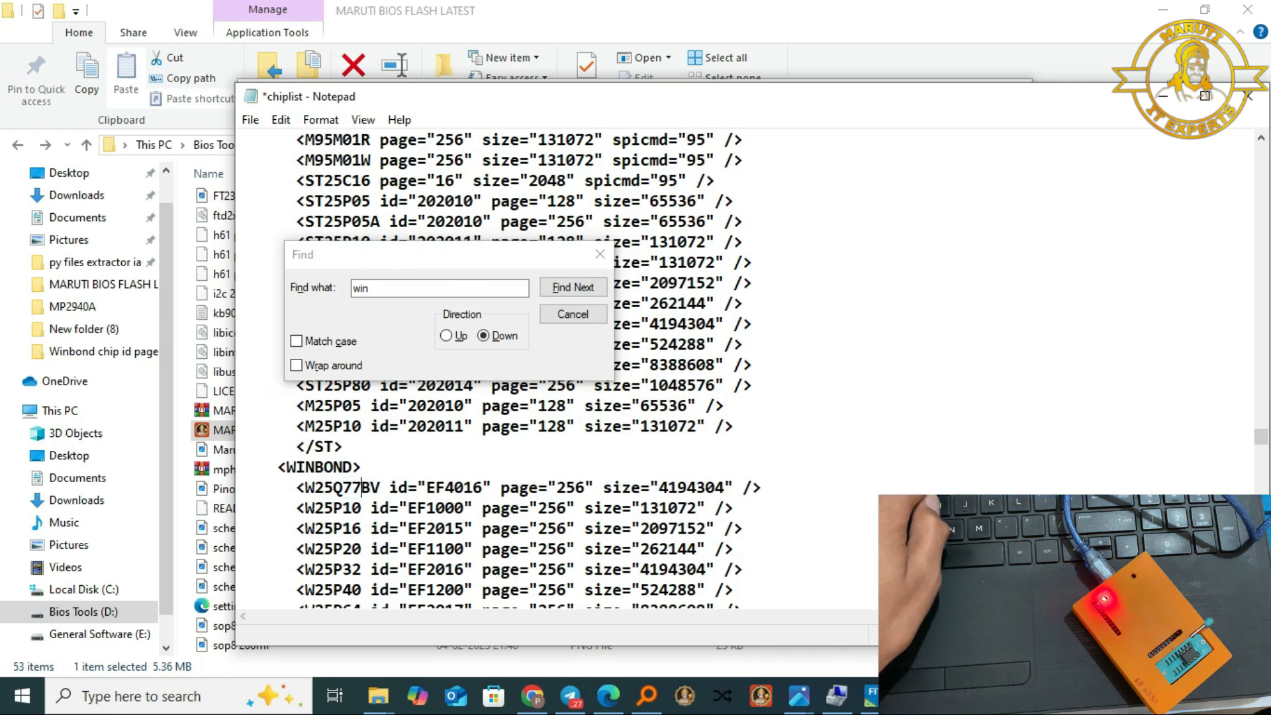
pyautogui.click(248, 119)
pyautogui.click(263, 200)
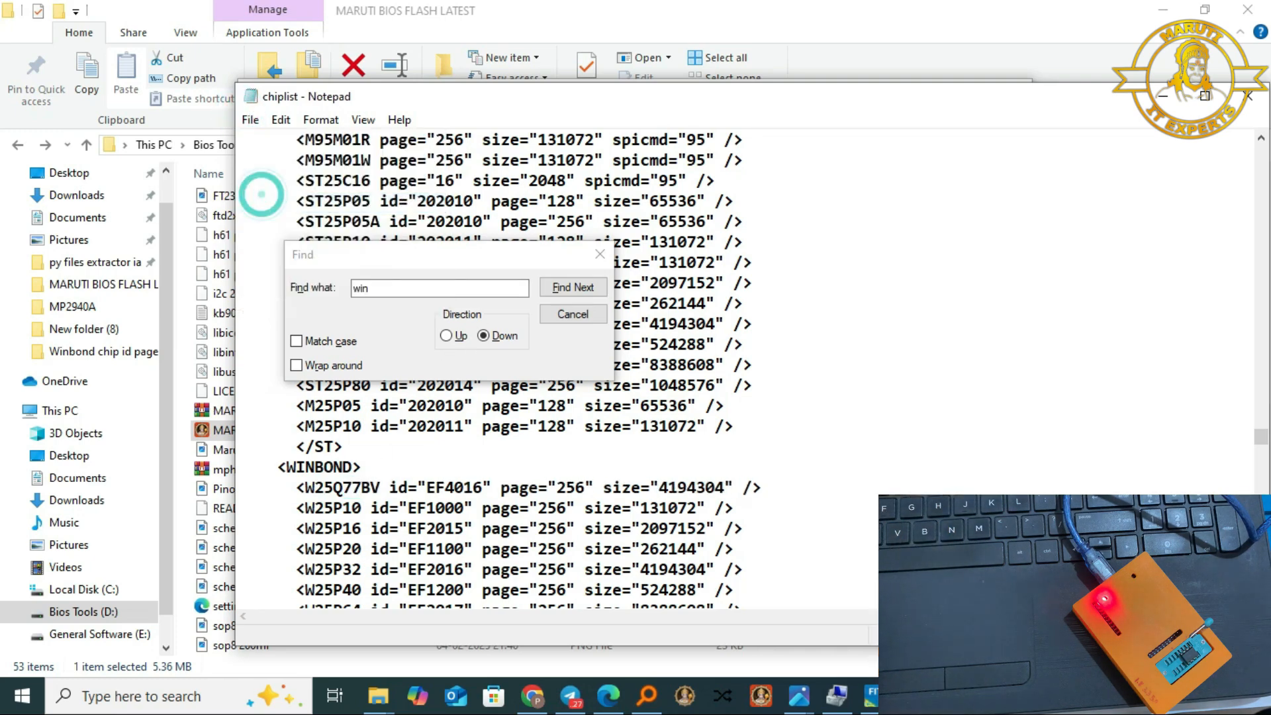
# - Restart MARUTI BIOS FLASH from its folder and read the inserted chip's ID again using the edited chiplist
pyautogui.click(951, 696)
pyautogui.click(1006, 100)
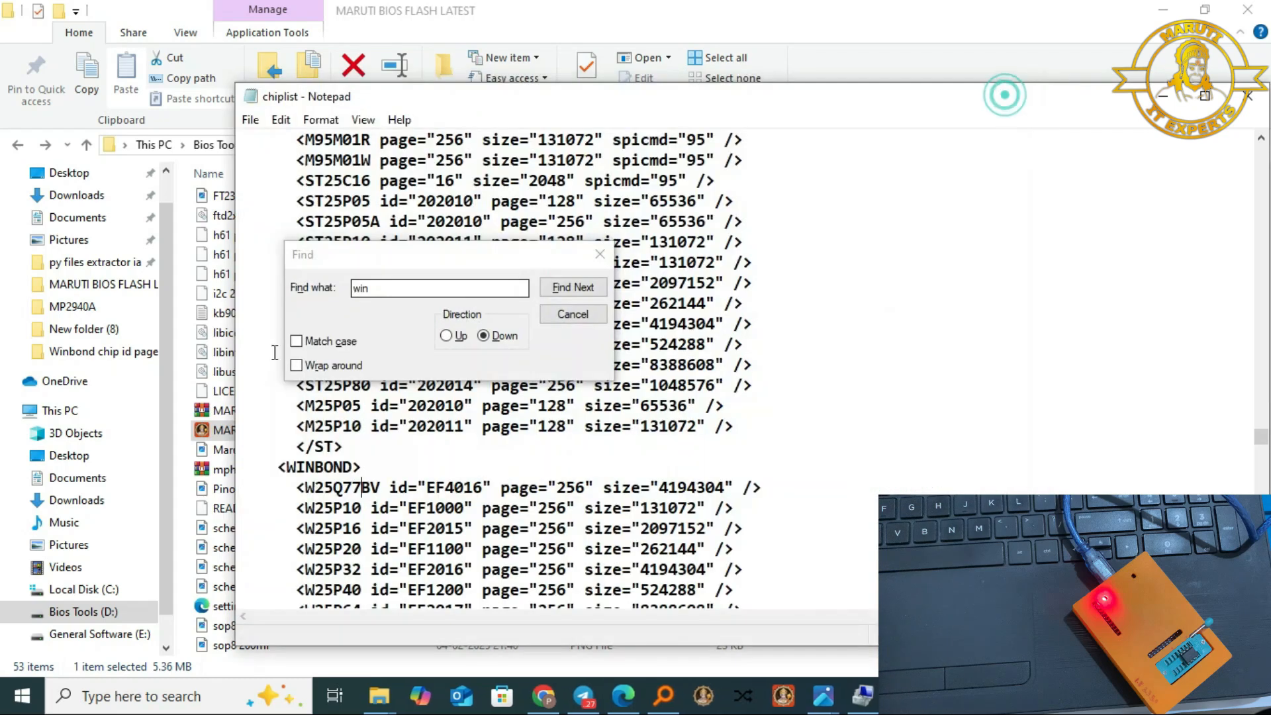
pyautogui.doubleClick(224, 430)
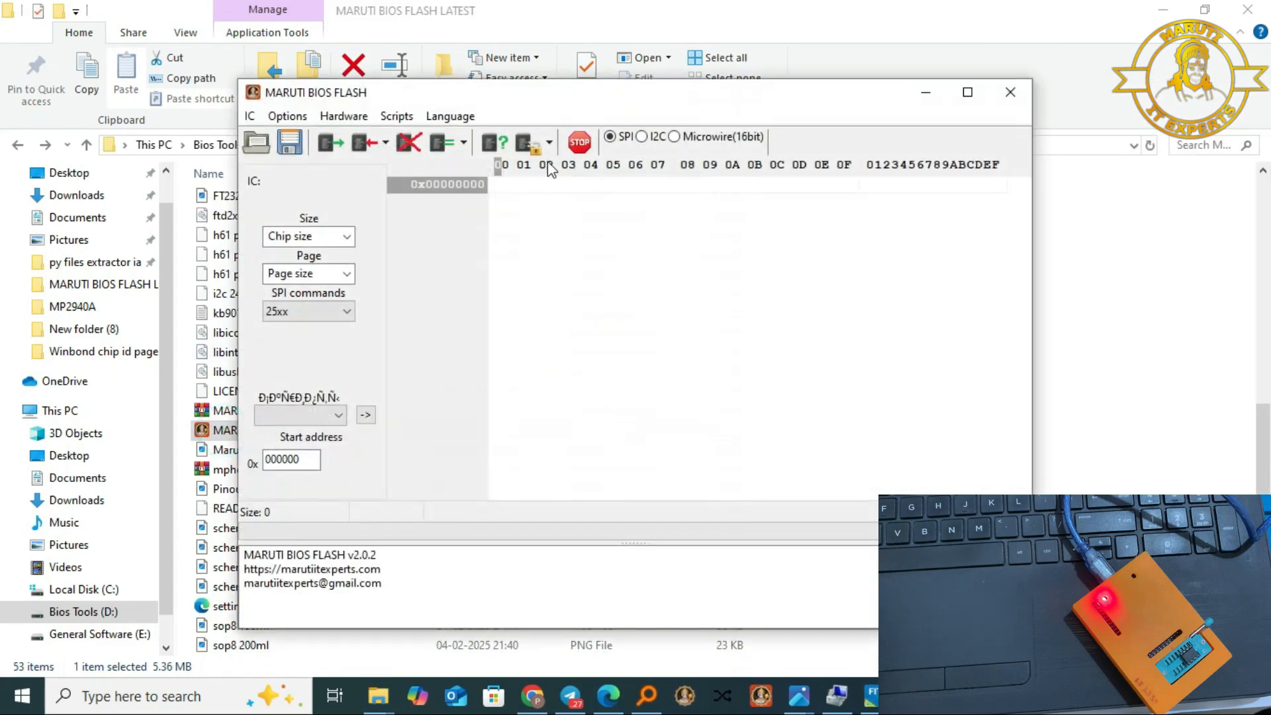
pyautogui.click(498, 144)
# - Select W25Q77BV (WINBOND) as the detected IC and read the chip's memory
pyautogui.click(550, 259)
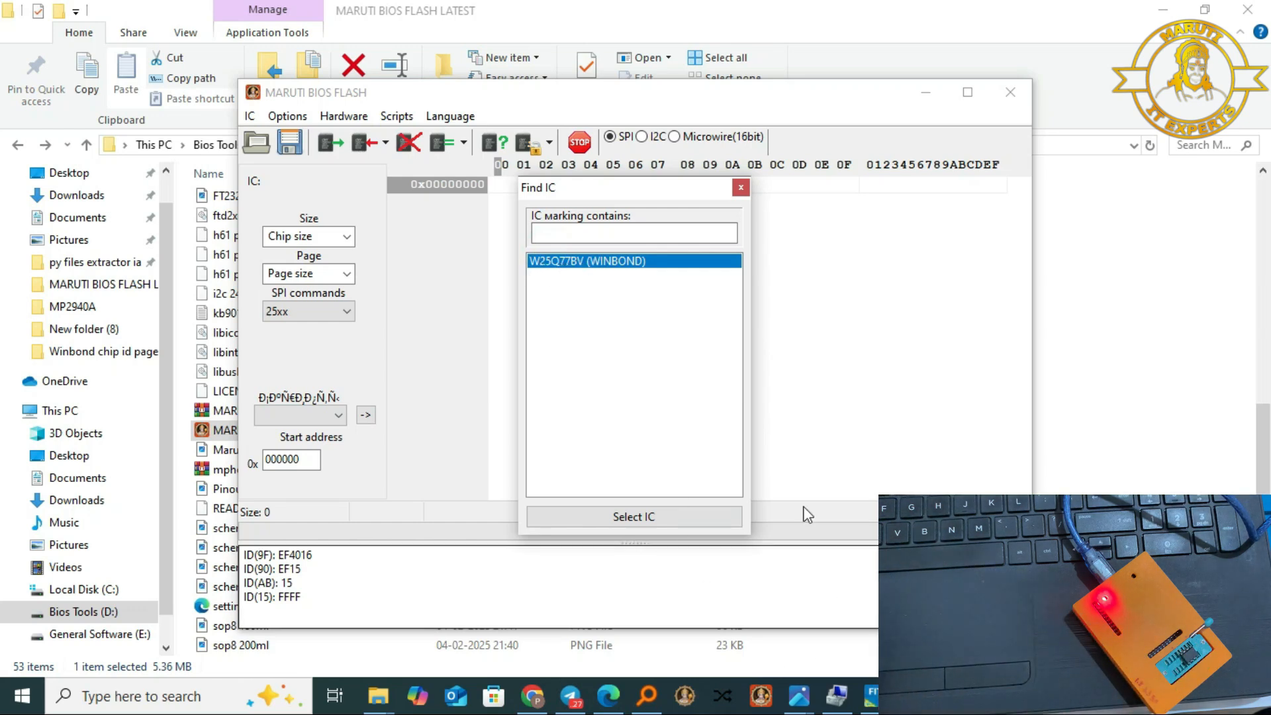
pyautogui.click(667, 516)
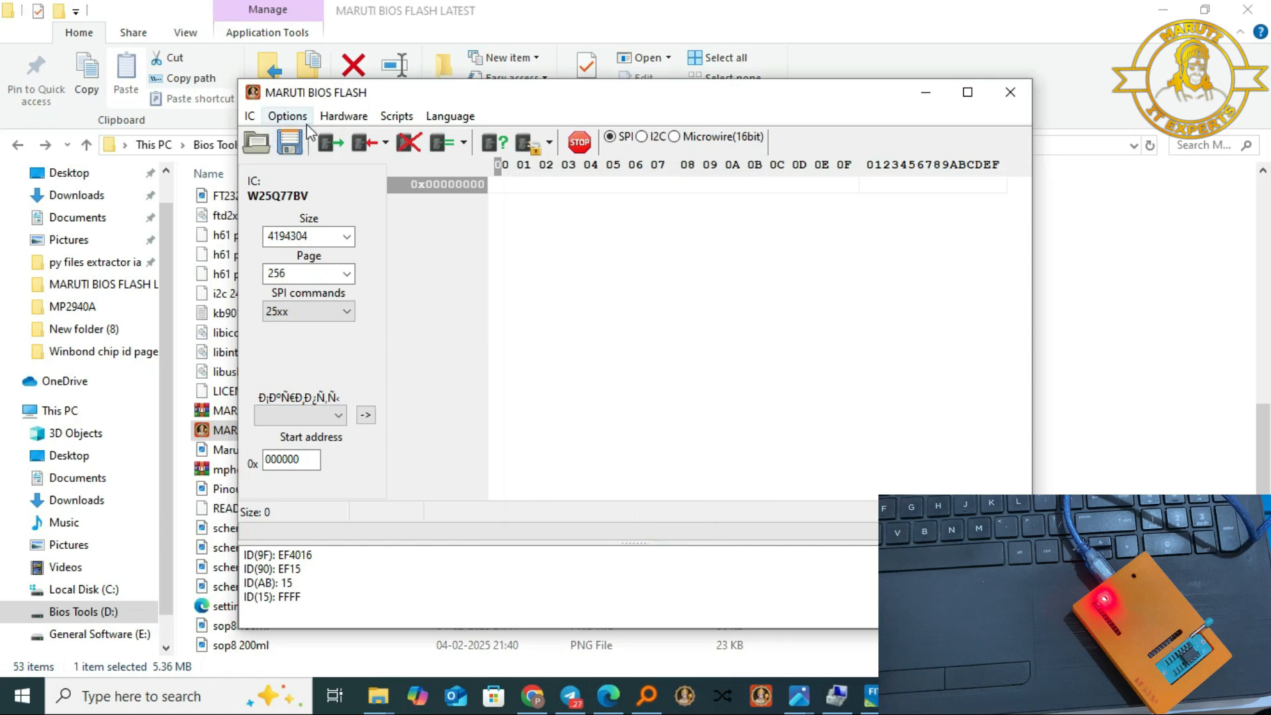
pyautogui.click(331, 142)
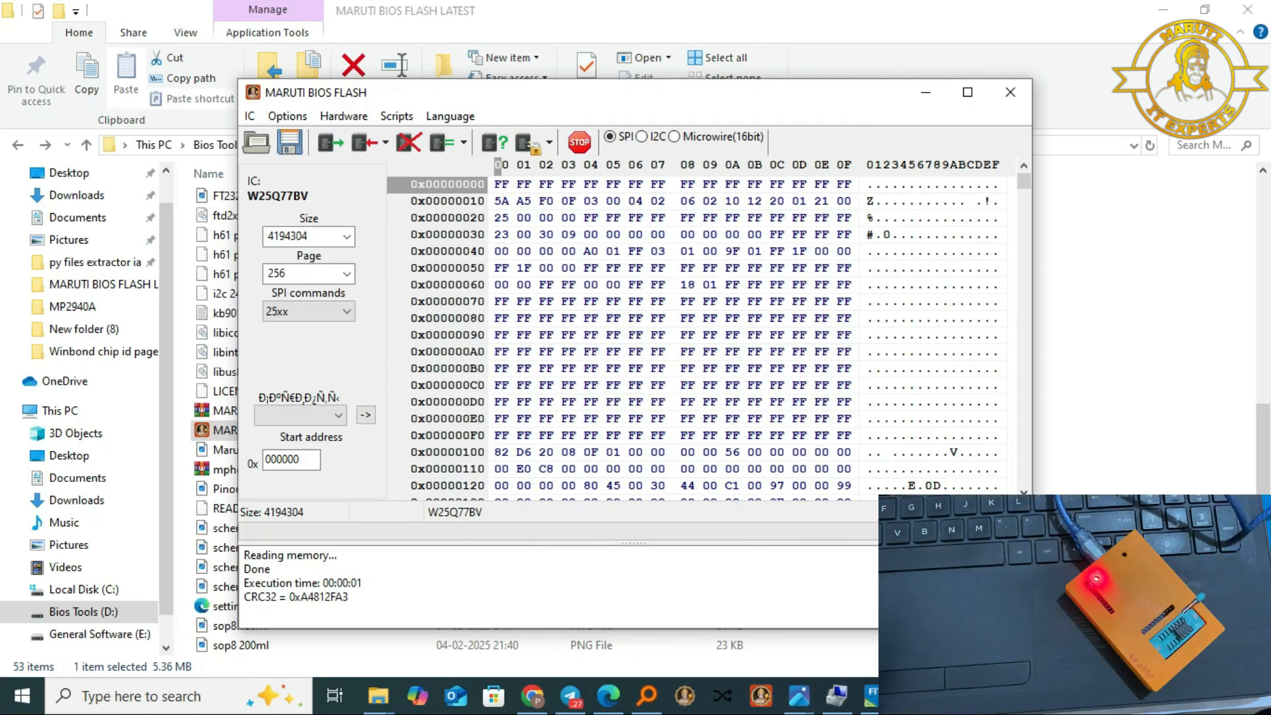
# - Capture a screenshot of the MARUTI BIOS FLASH log area, view it in Snip & Sketch and close it
pyautogui.click(914, 696)
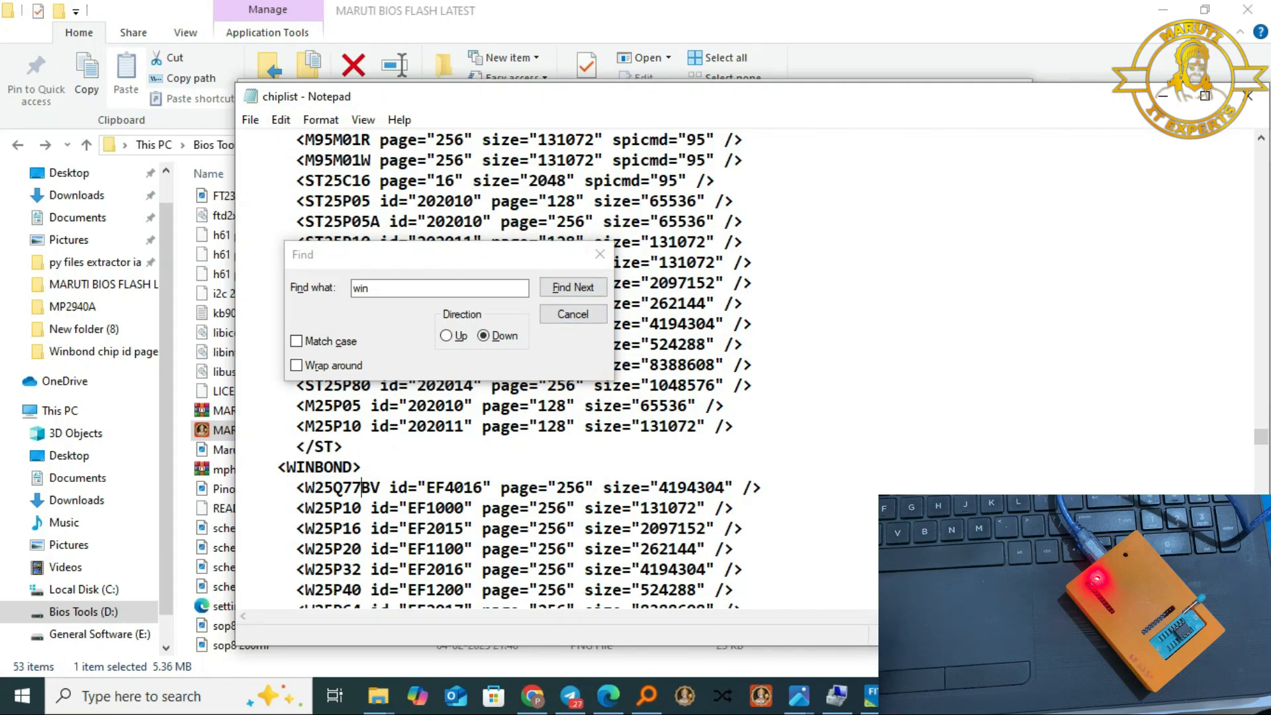
pyautogui.hotkey('alt', 'Tab')
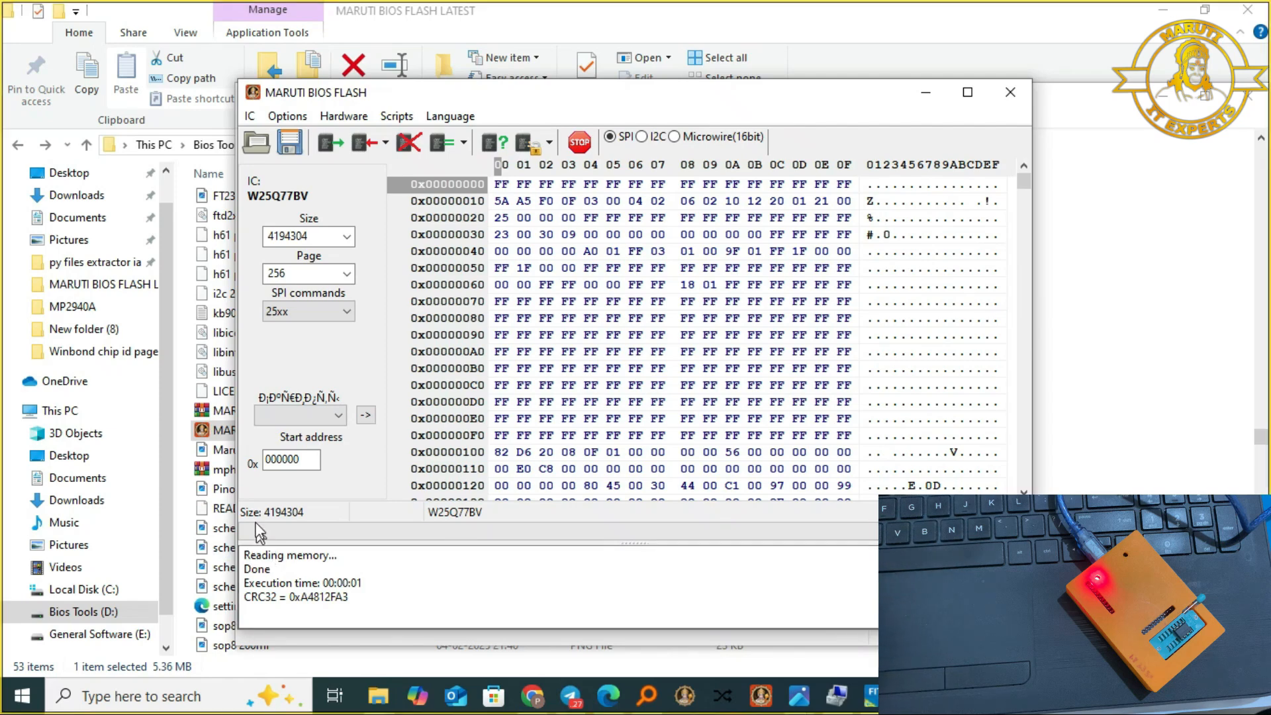
pyautogui.press('super+shift+s')
pyautogui.moveTo(236, 523)
pyautogui.mouseDown()
pyautogui.moveTo(523, 648)
pyautogui.moveTo(879, 630)
pyautogui.mouseUp()
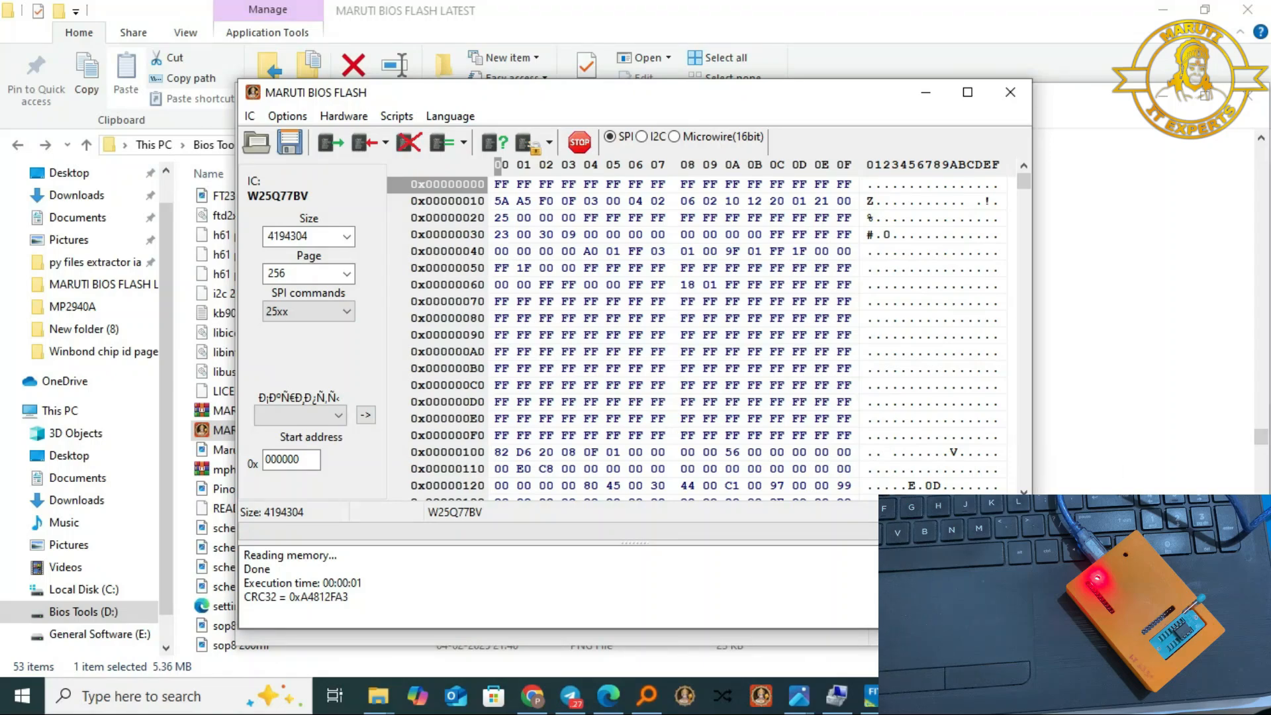
pyautogui.click(1247, 696)
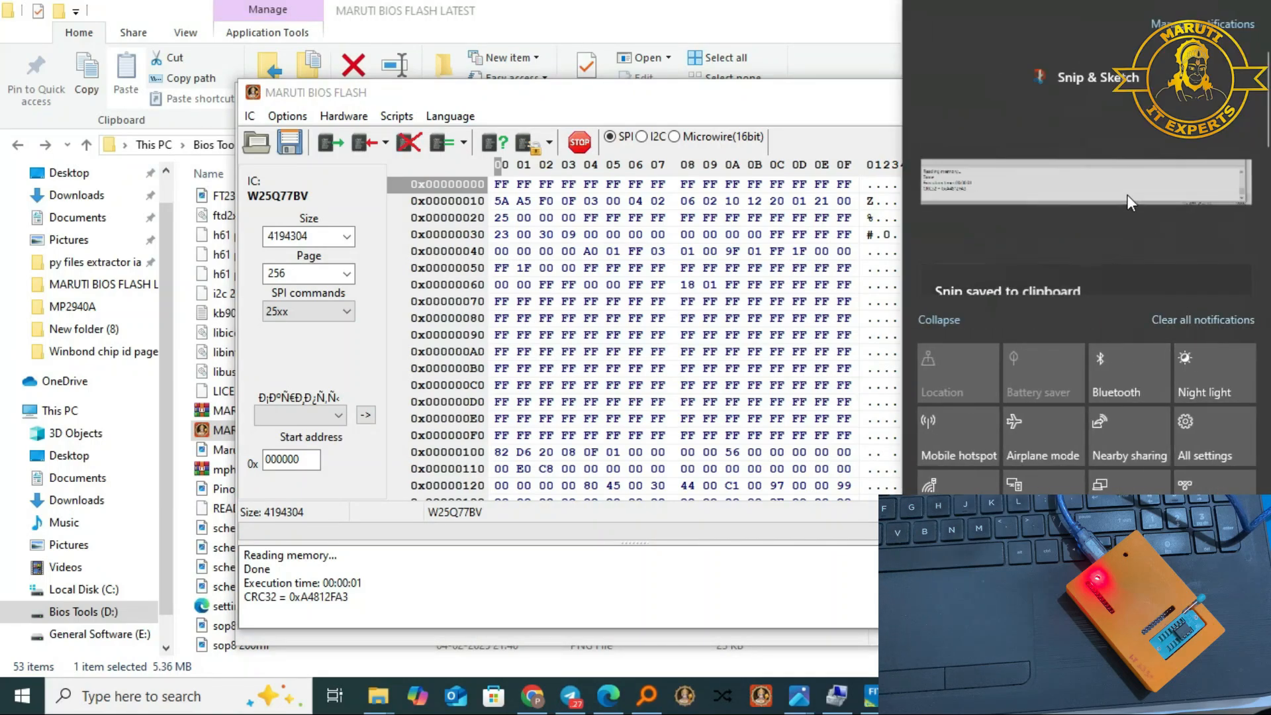
pyautogui.click(1126, 194)
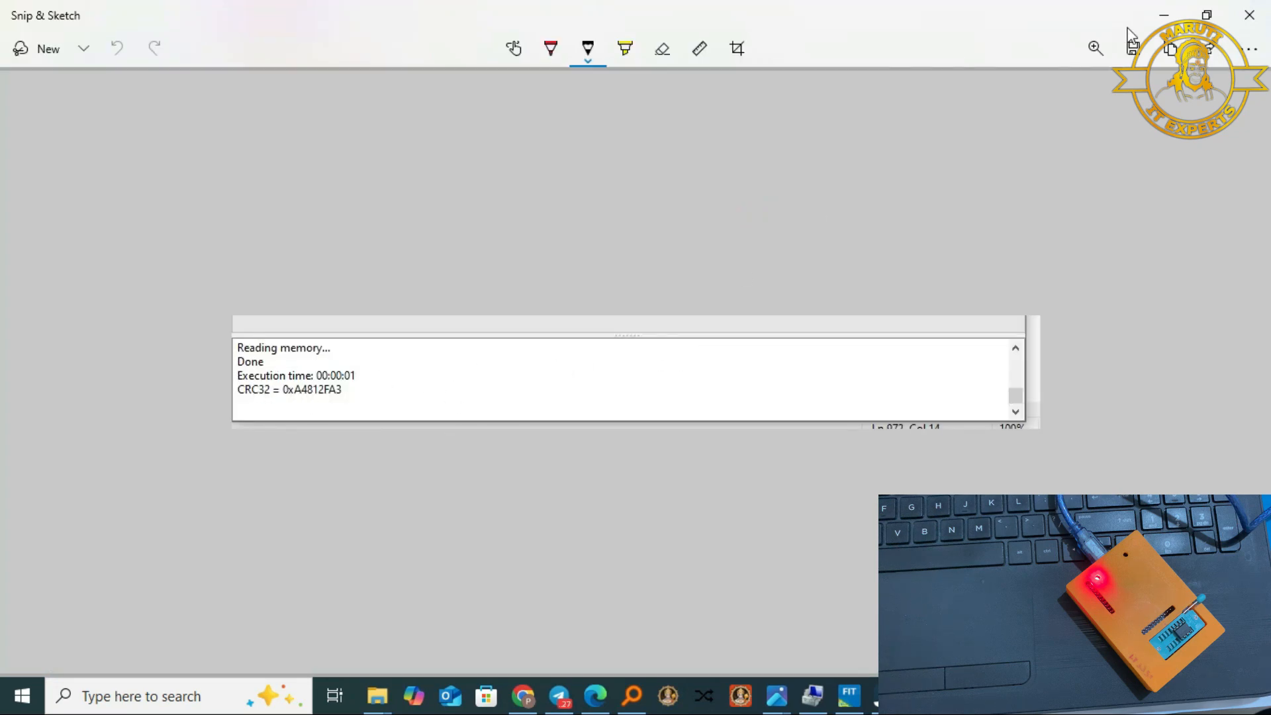
pyautogui.click(1249, 15)
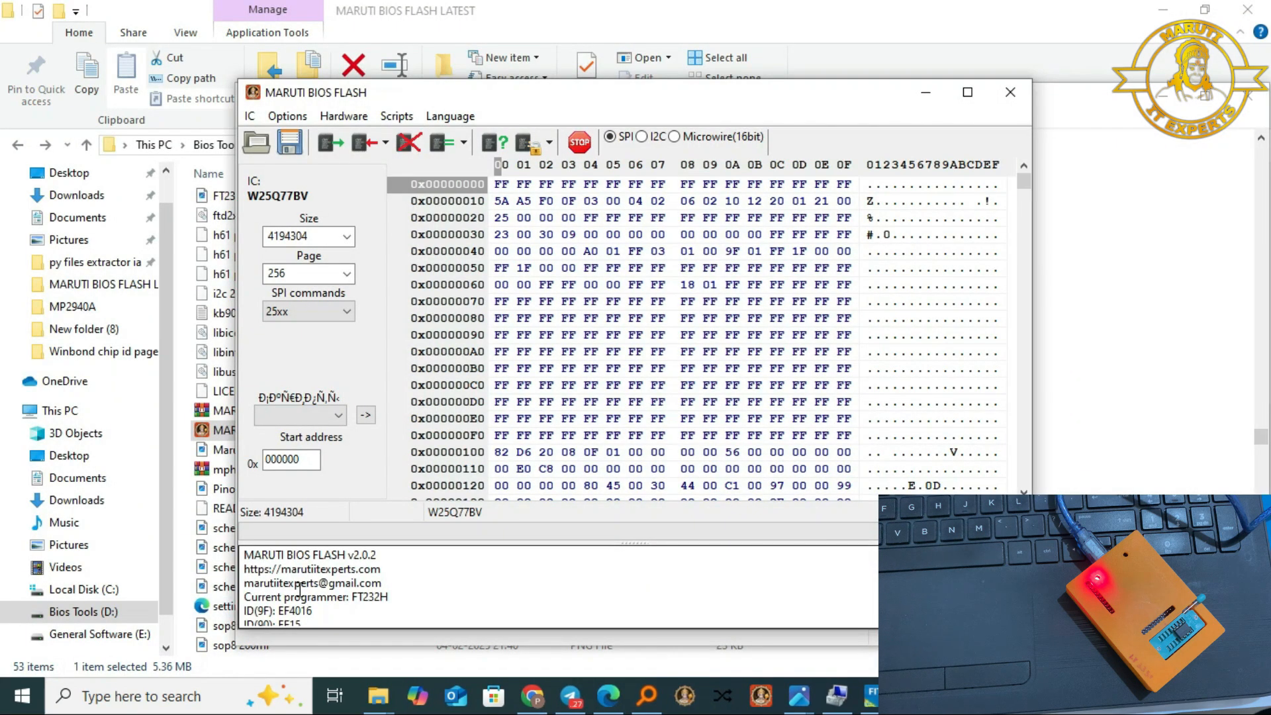
# - Reread the chip's ID and examine the ID codes in the log
pyautogui.moveTo(243, 617); pyautogui.dragTo(322, 568)
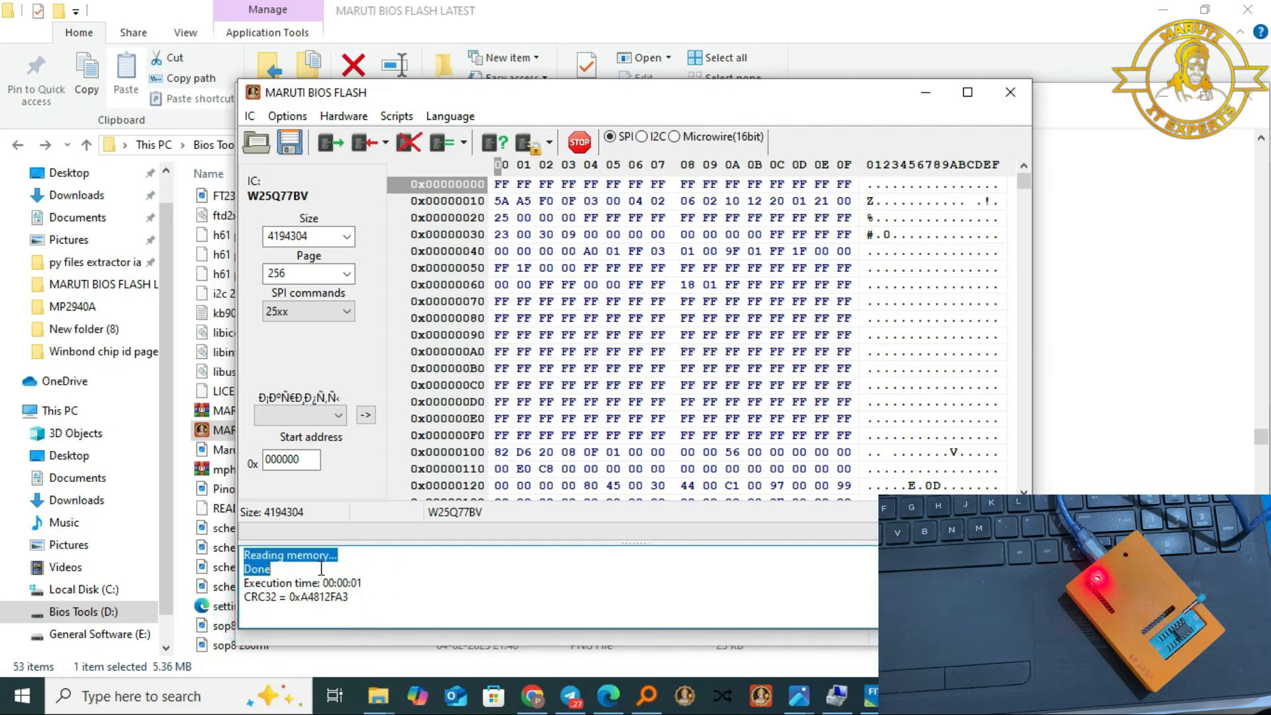
pyautogui.click(498, 142)
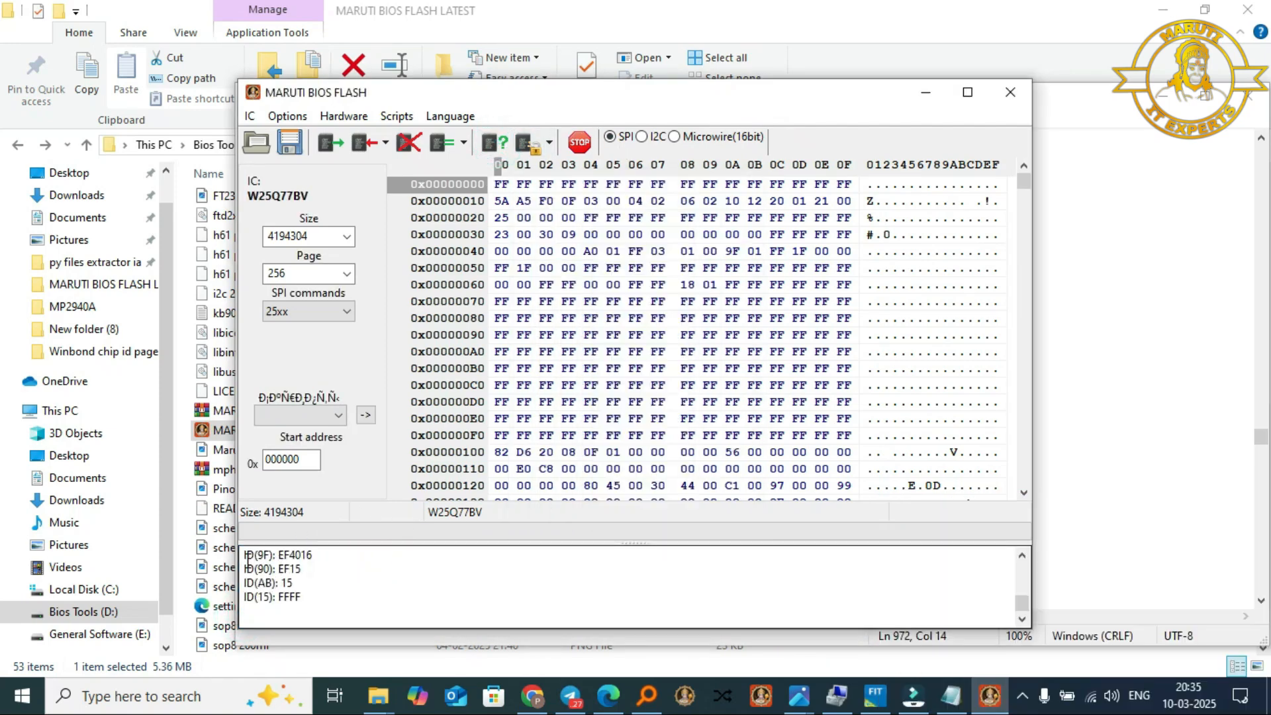
pyautogui.moveTo(248, 560); pyautogui.dragTo(321, 604)
pyautogui.click(355, 579)
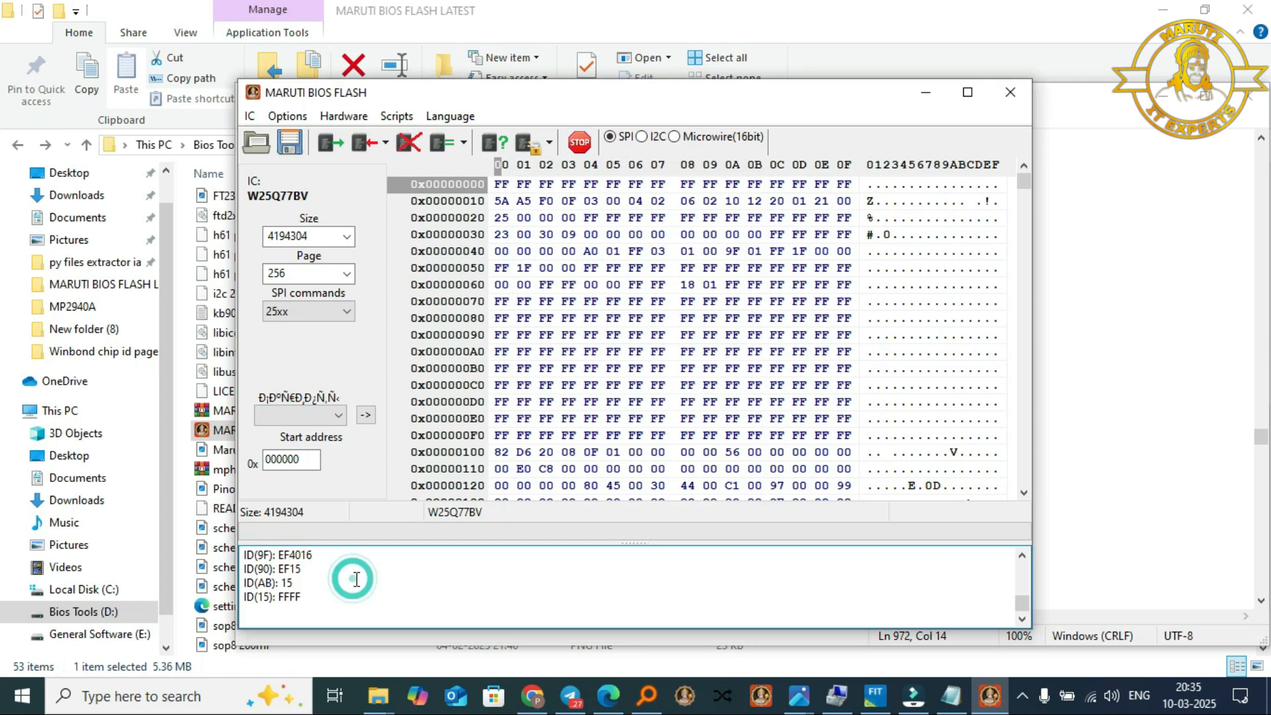